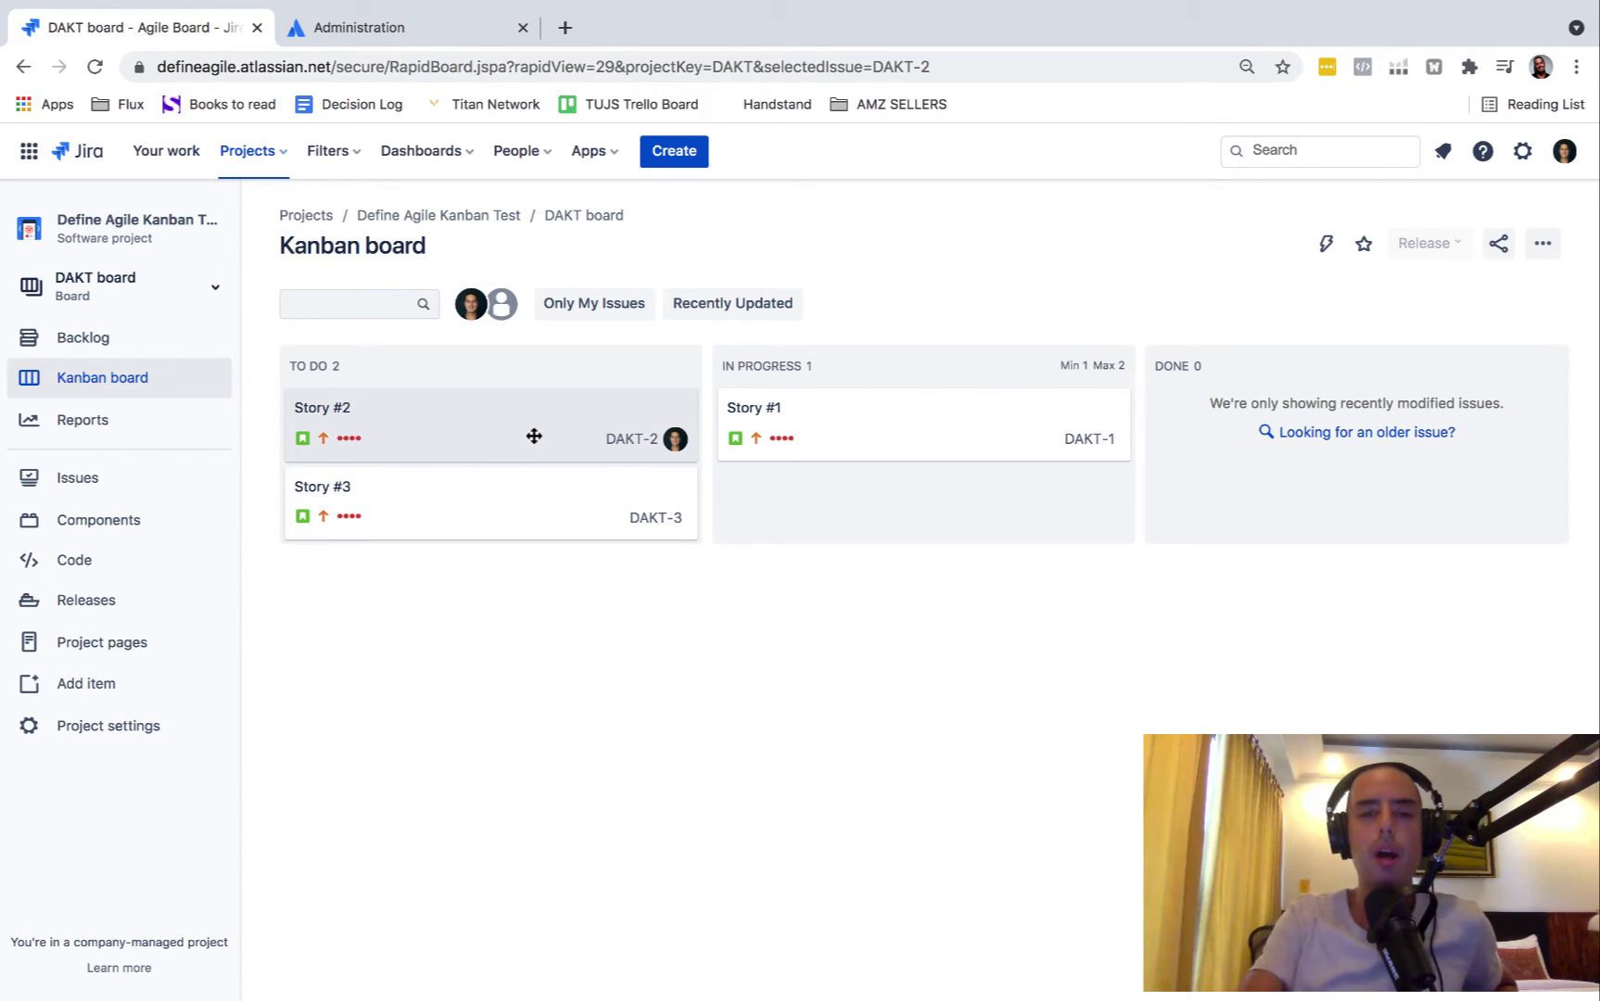
Step: Open the Story #2 card (DAKT-2) on the Kanban board to view its details
click(534, 435)
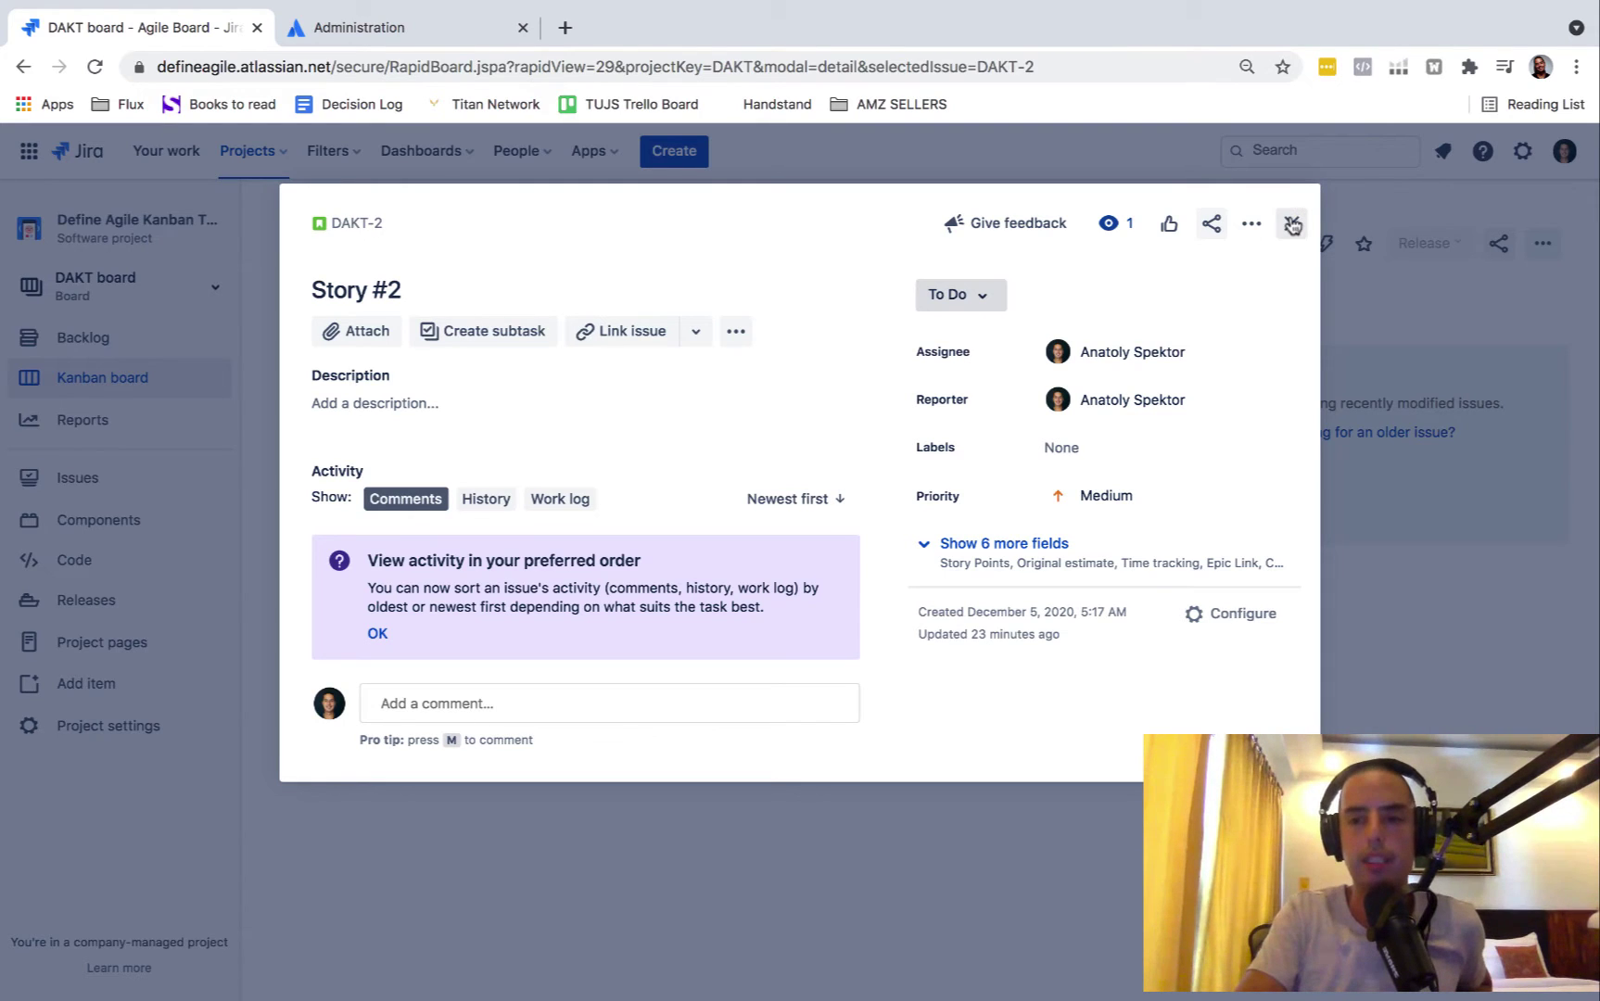
Step: Close DAKT-2 and go to Settings > Issues > Custom fields
click(1291, 224)
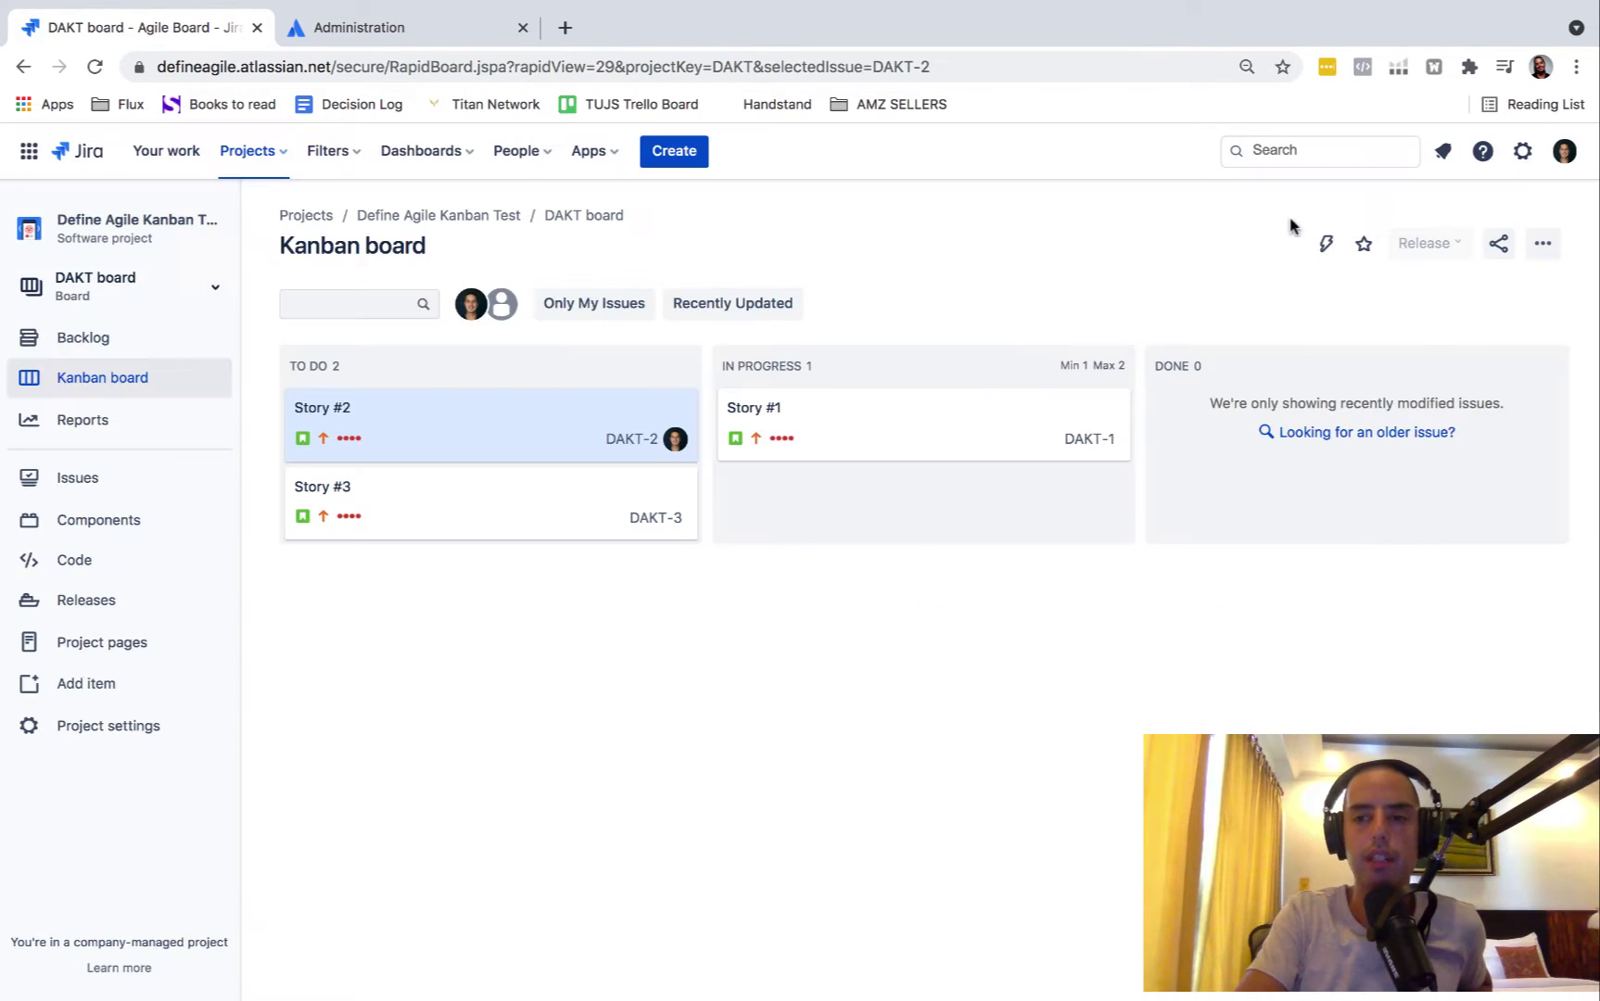
click(1520, 154)
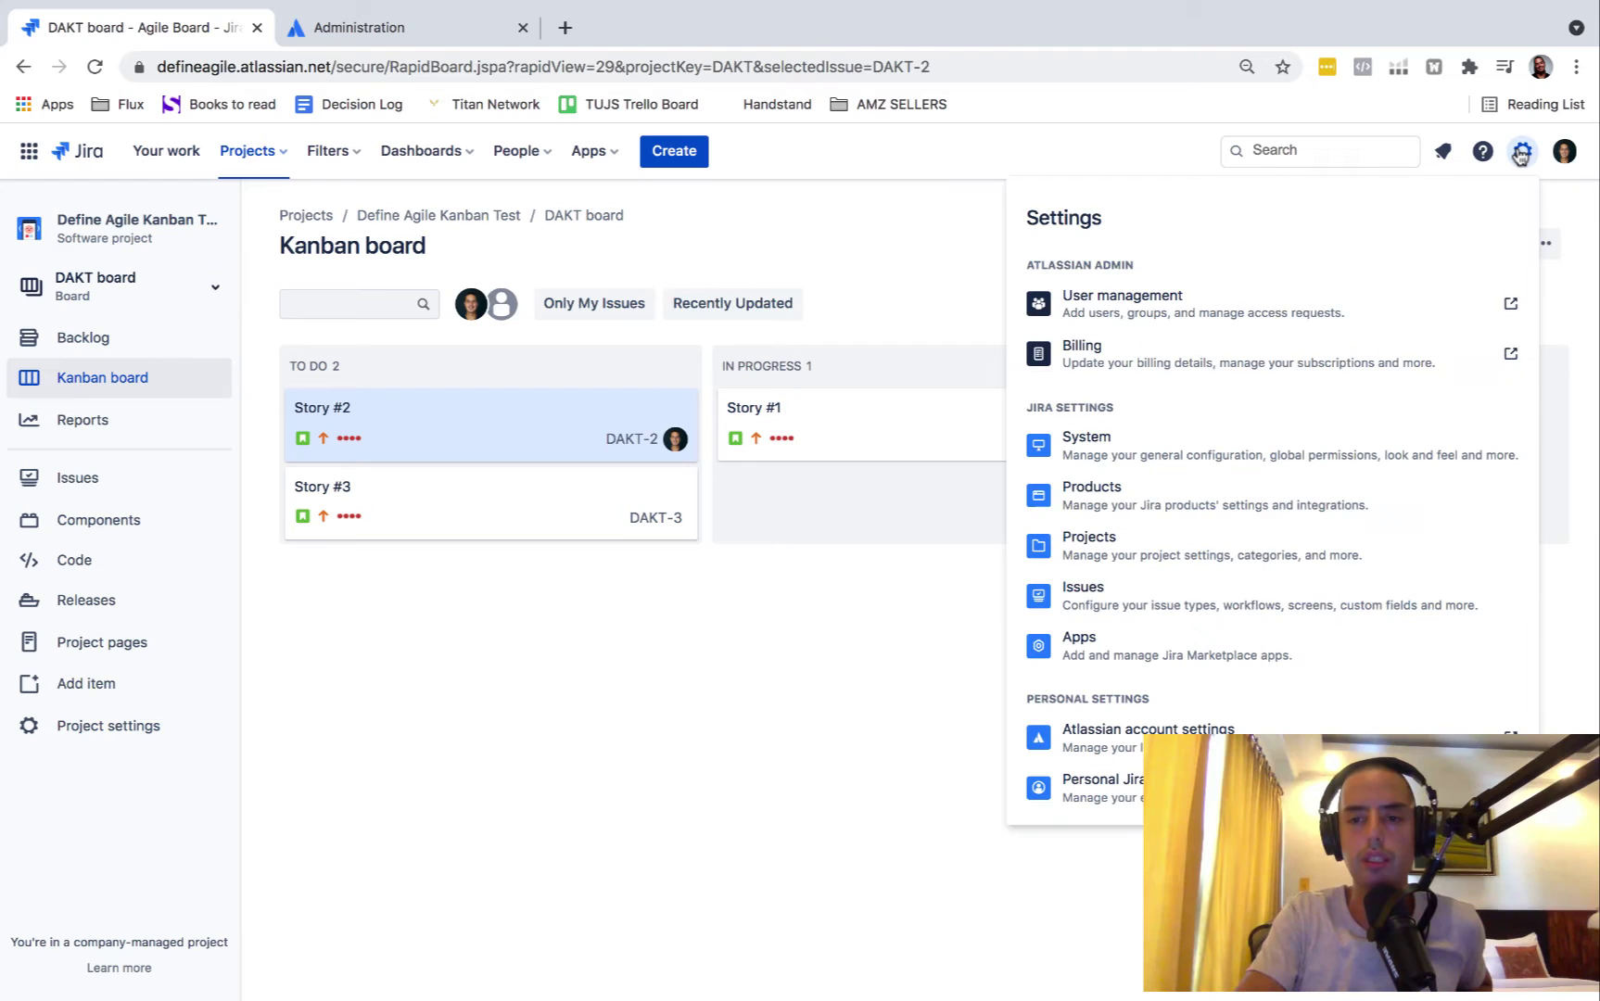
click(1224, 602)
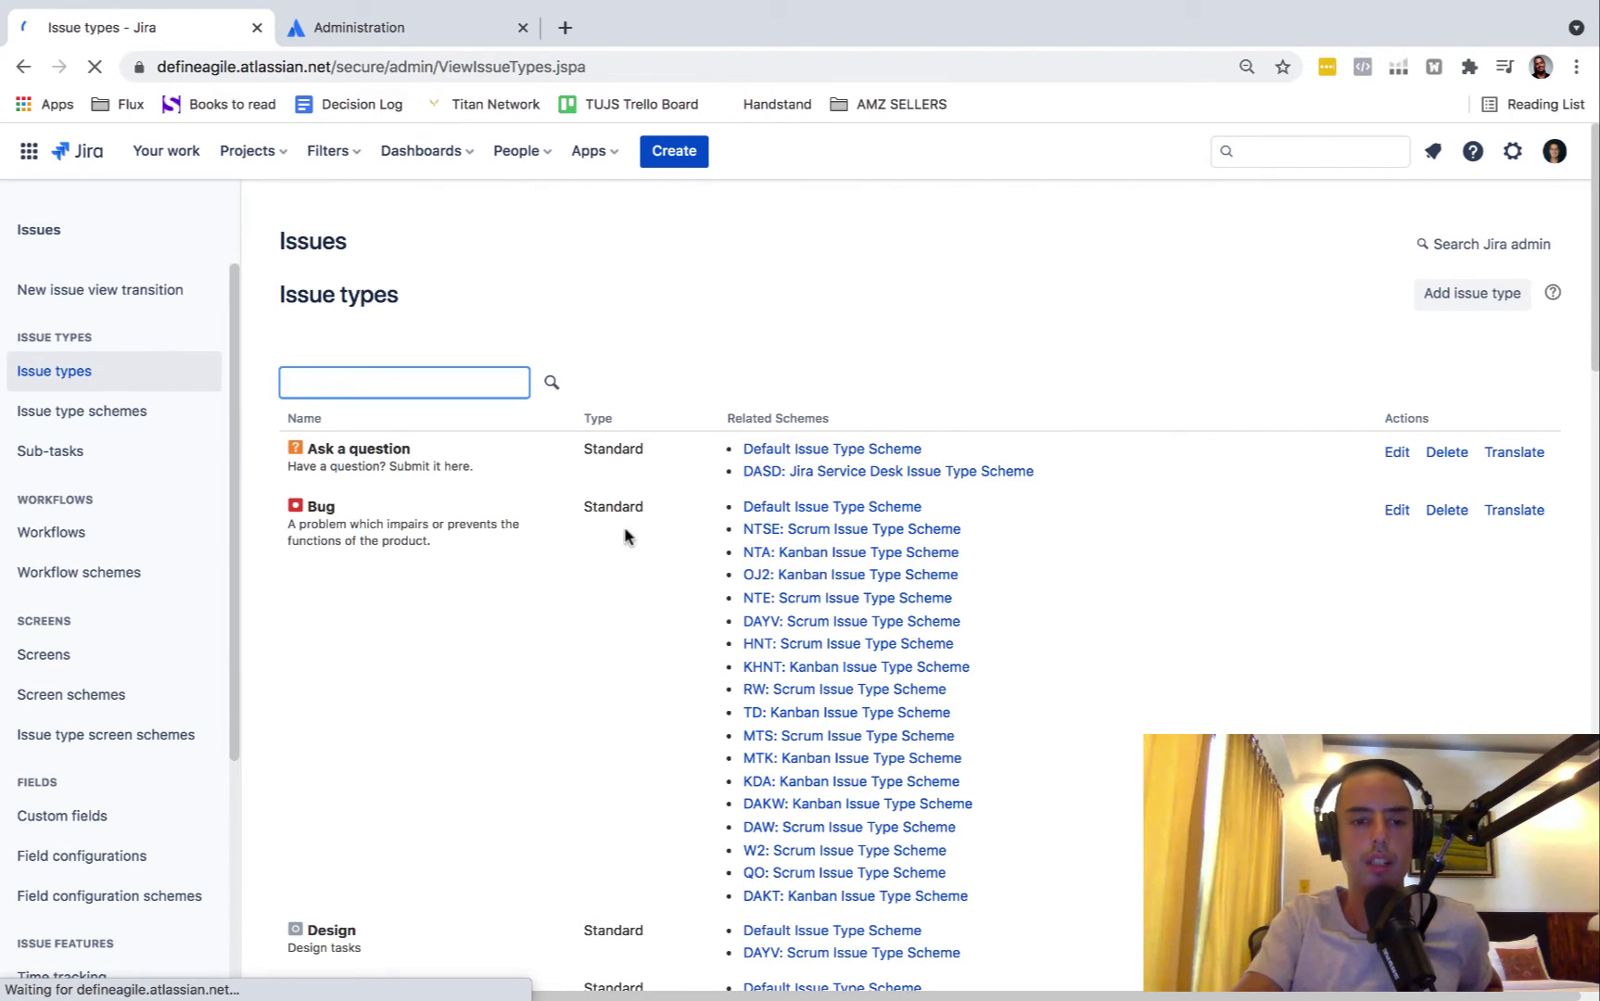
click(82, 825)
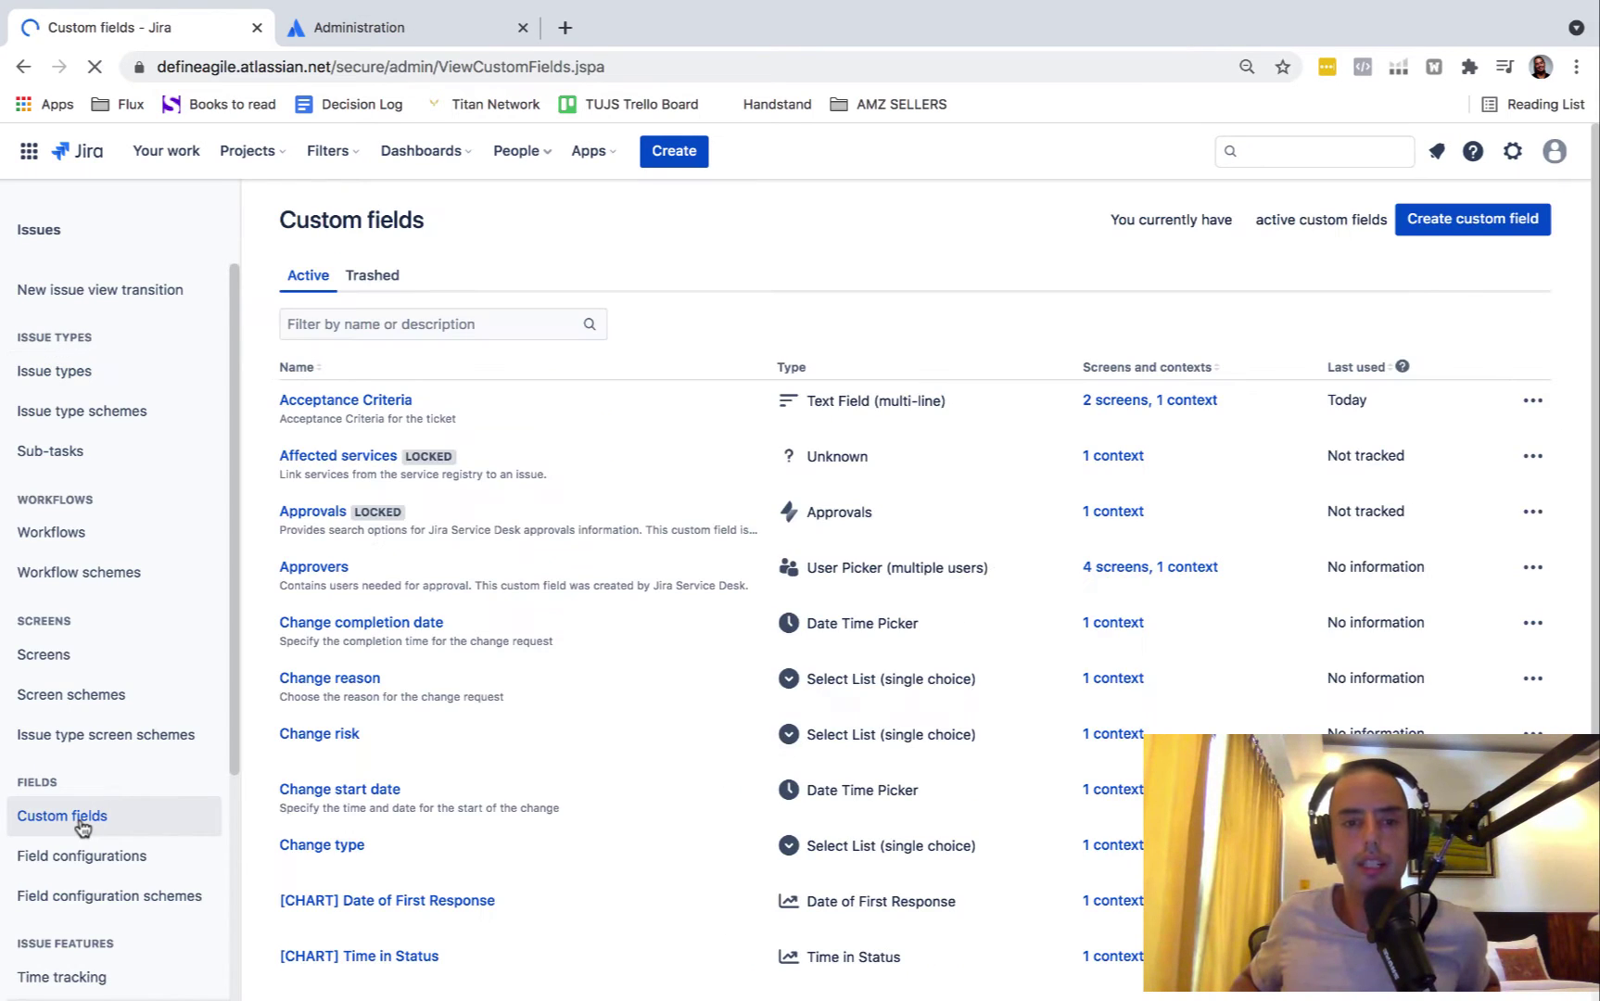
Step: Start a User Picker (multiple users) custom field named 'Multiple Assignees', correcting the misspelled name
click(1439, 221)
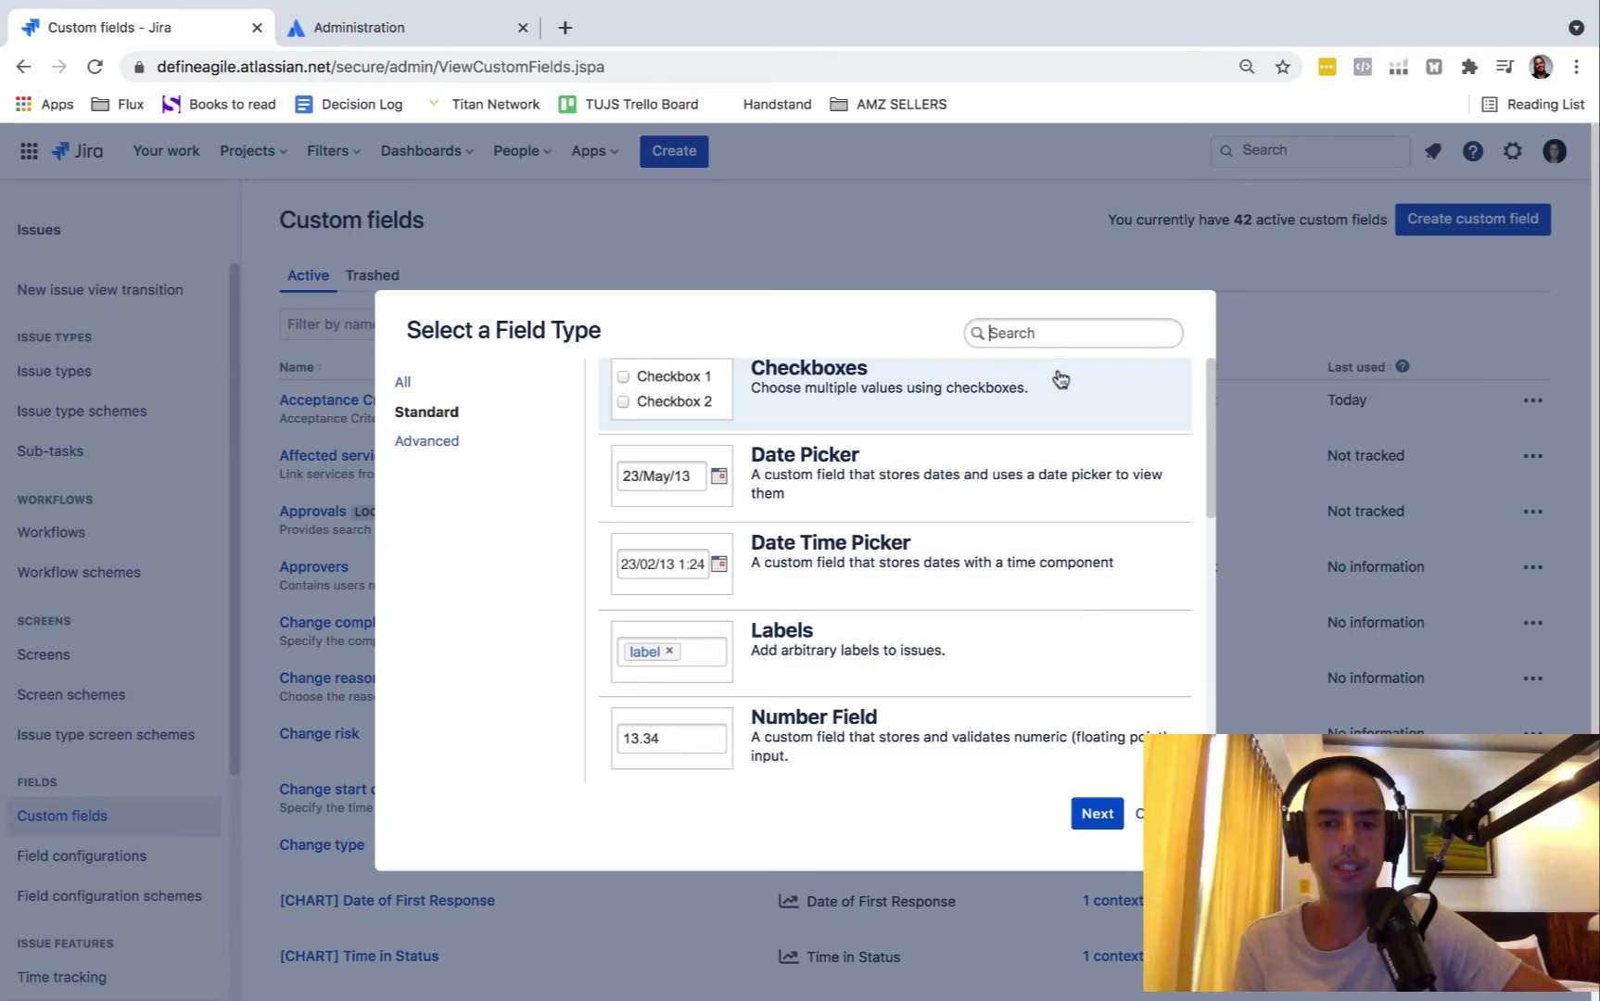
text(User picker)
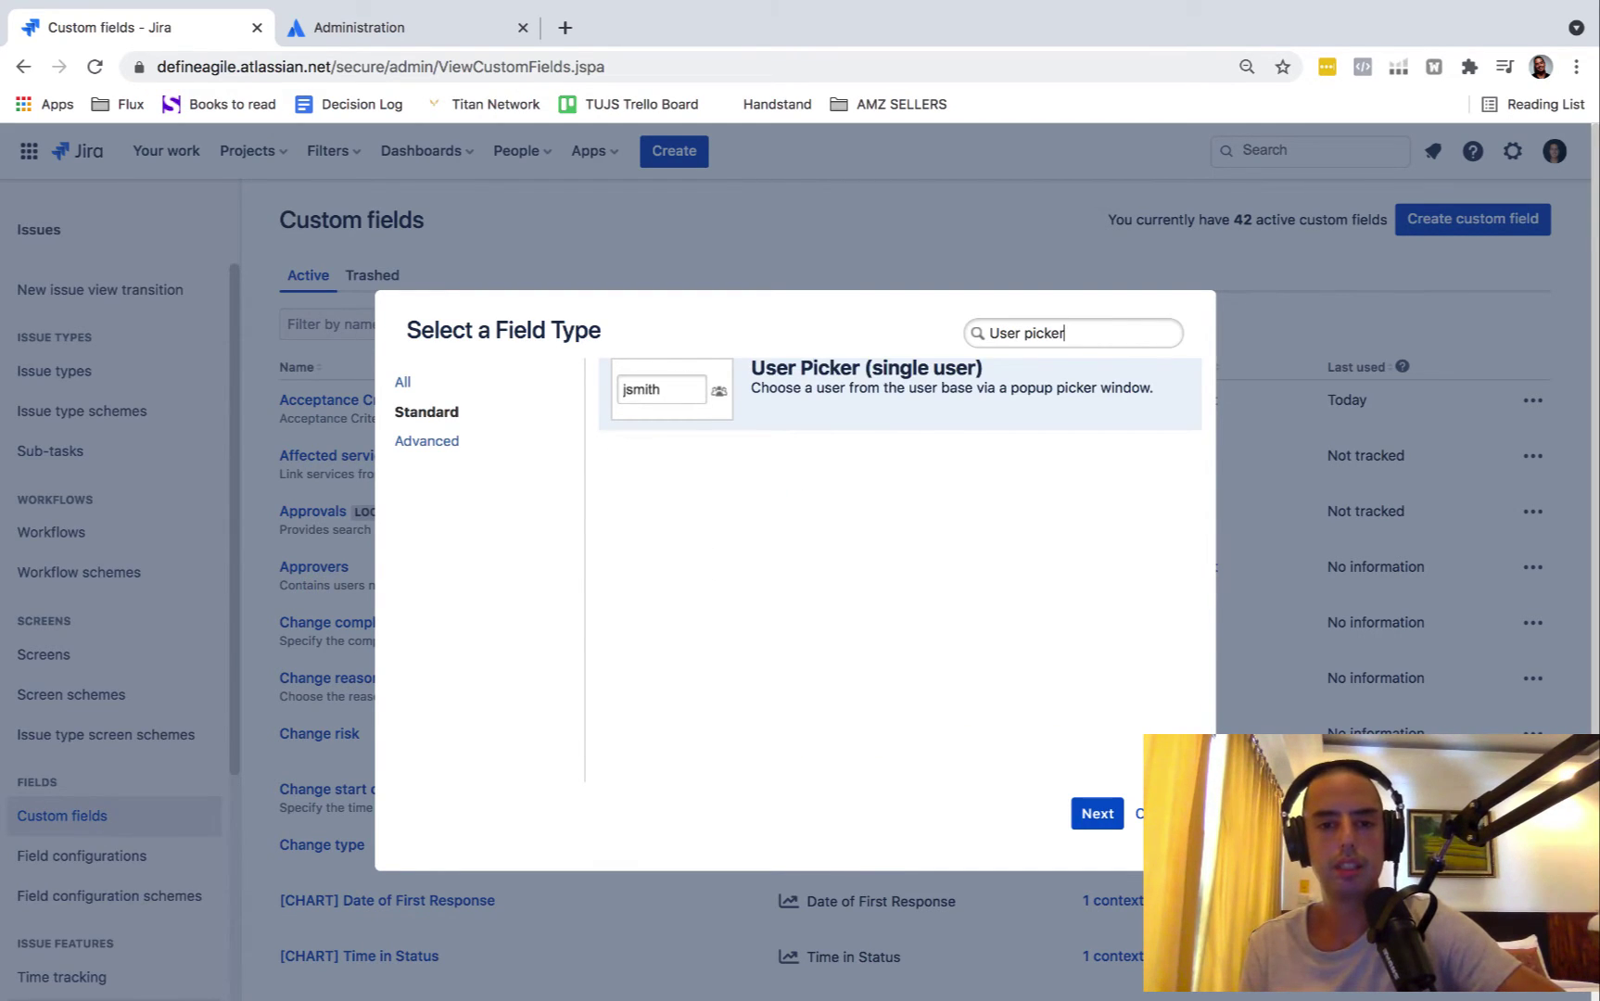
click(404, 445)
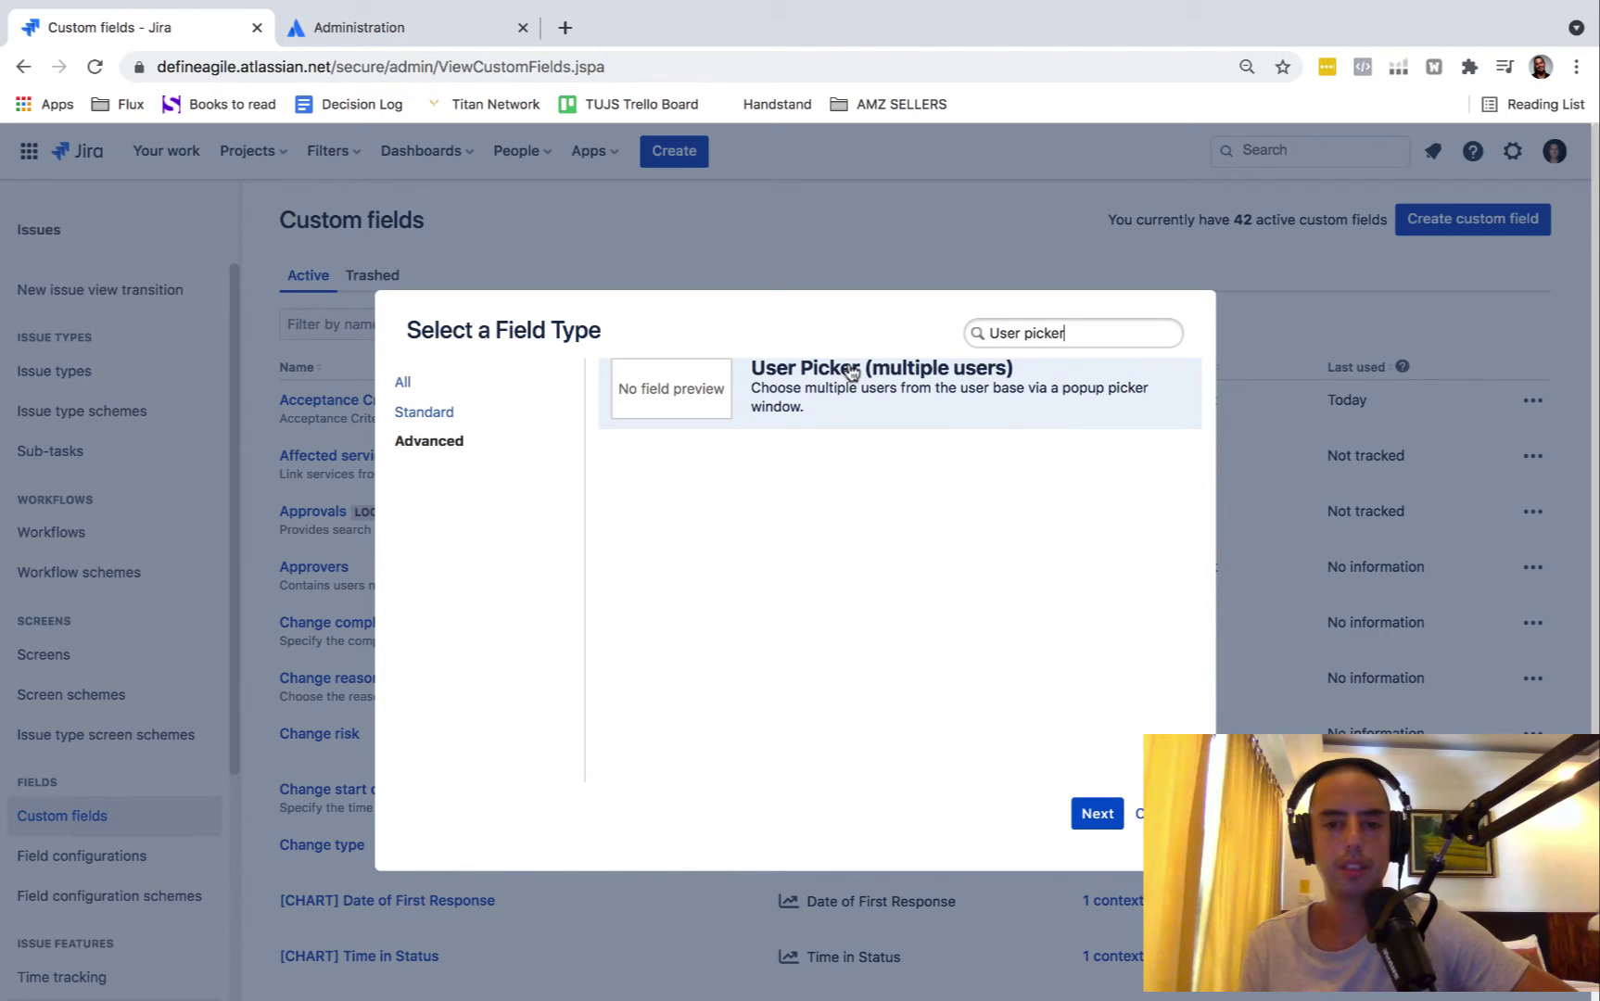
click(1081, 810)
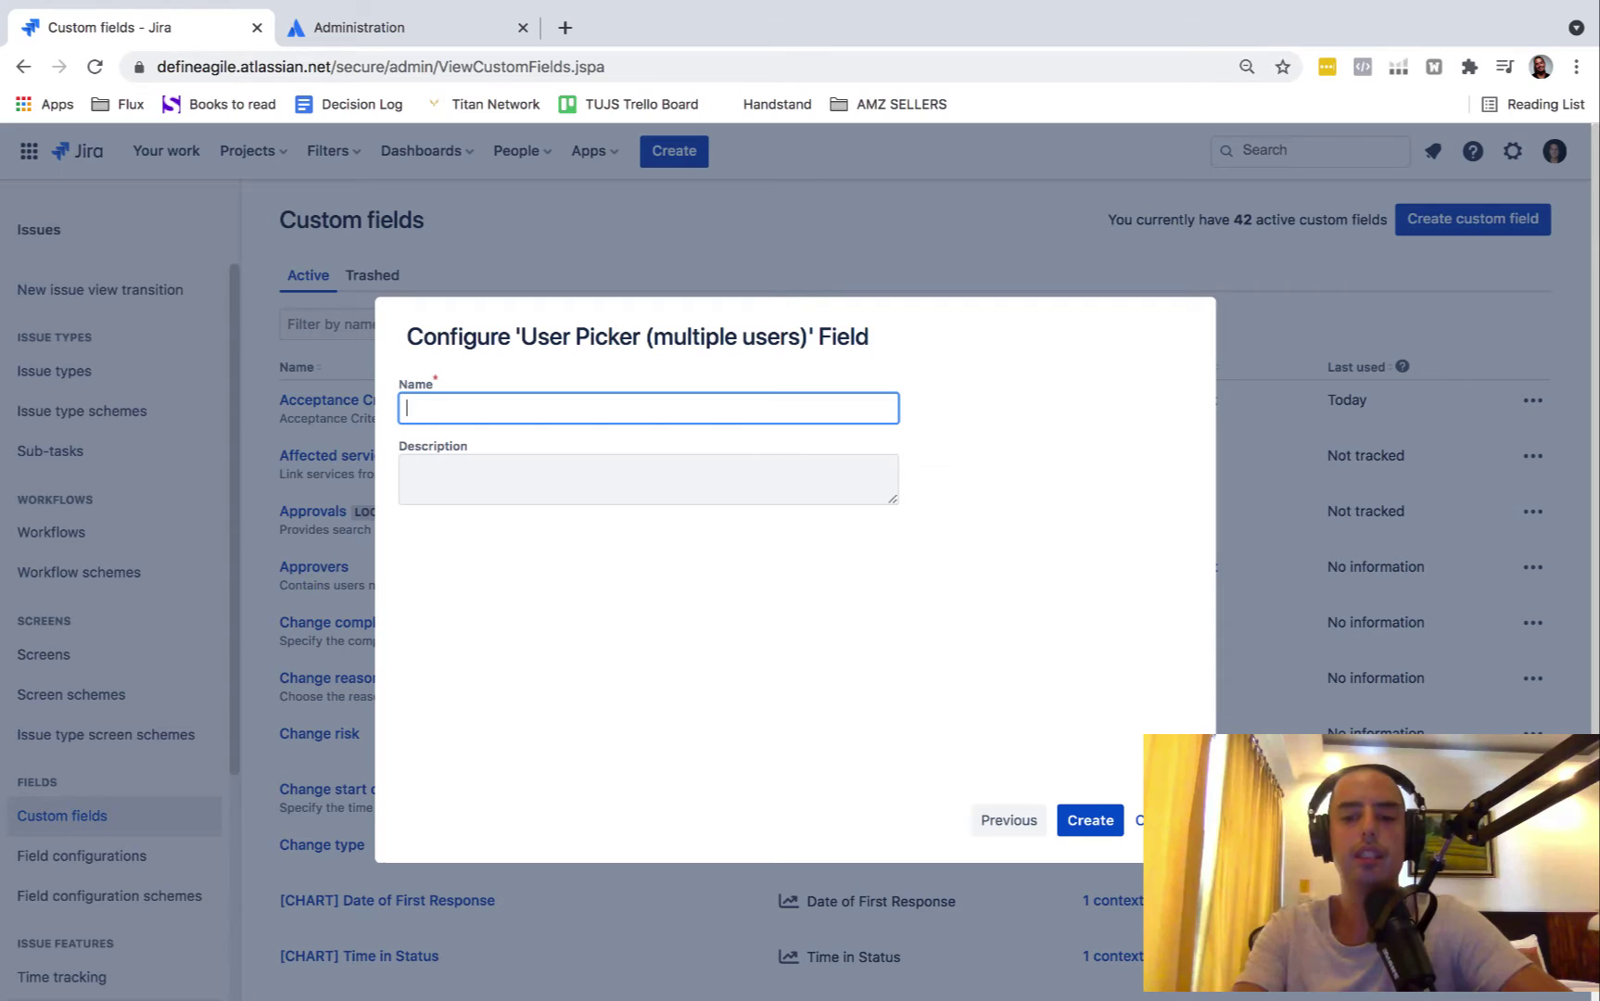
text(Multiple Asignees)
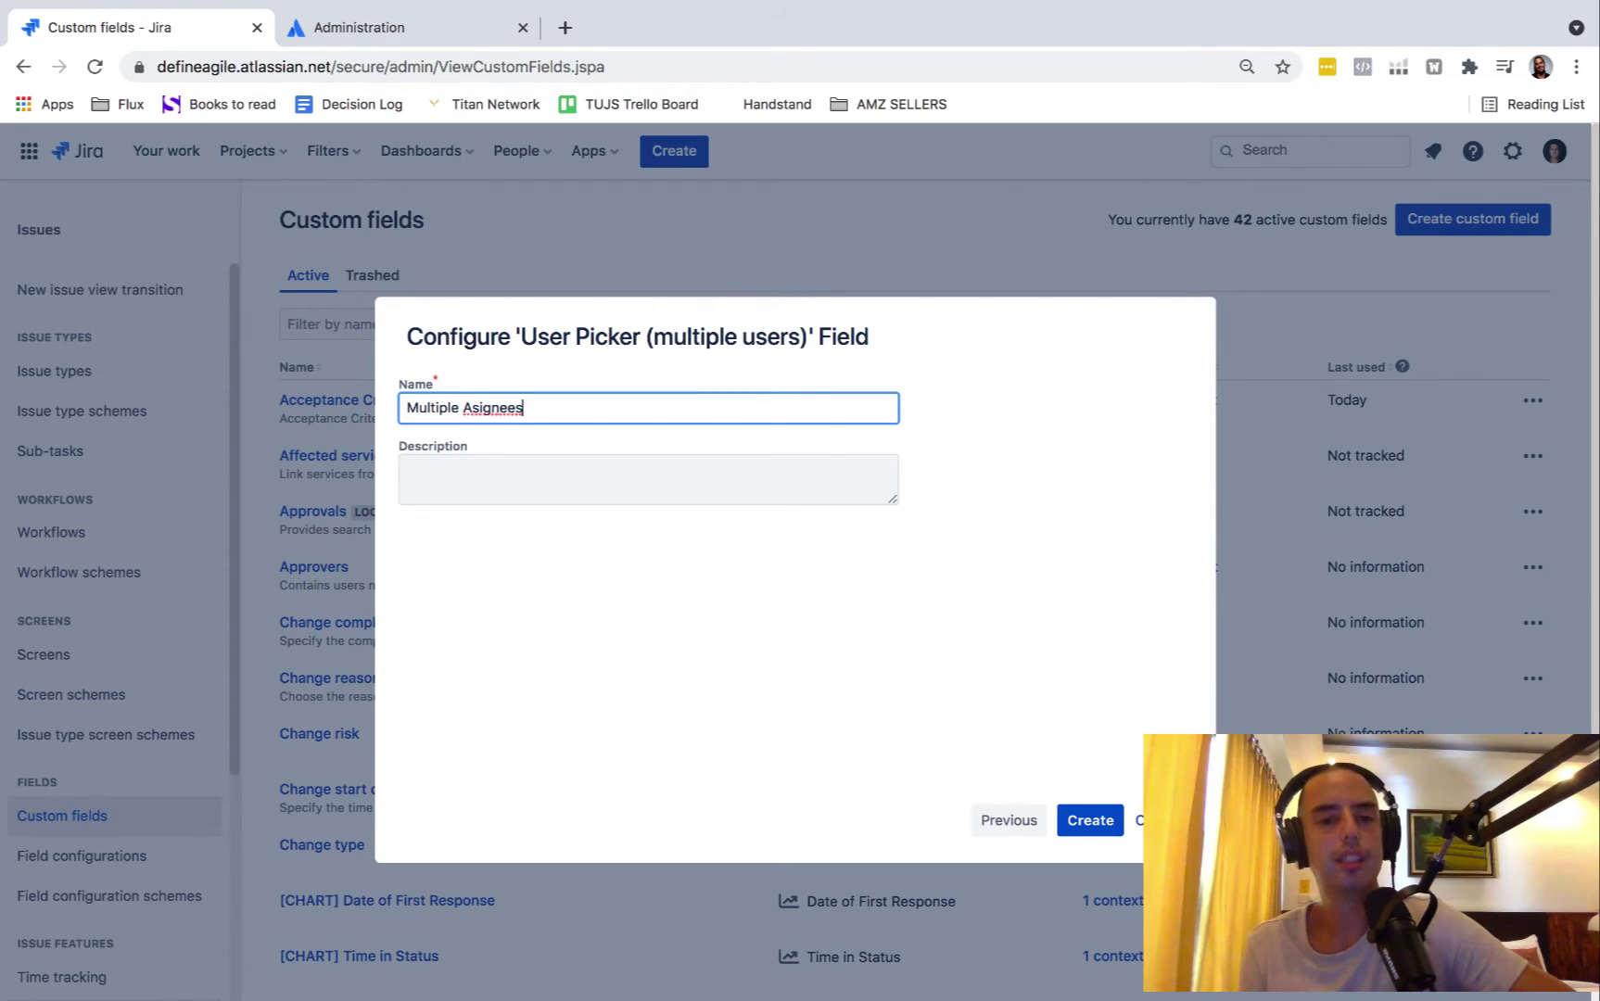
right_click(488, 405)
click(519, 419)
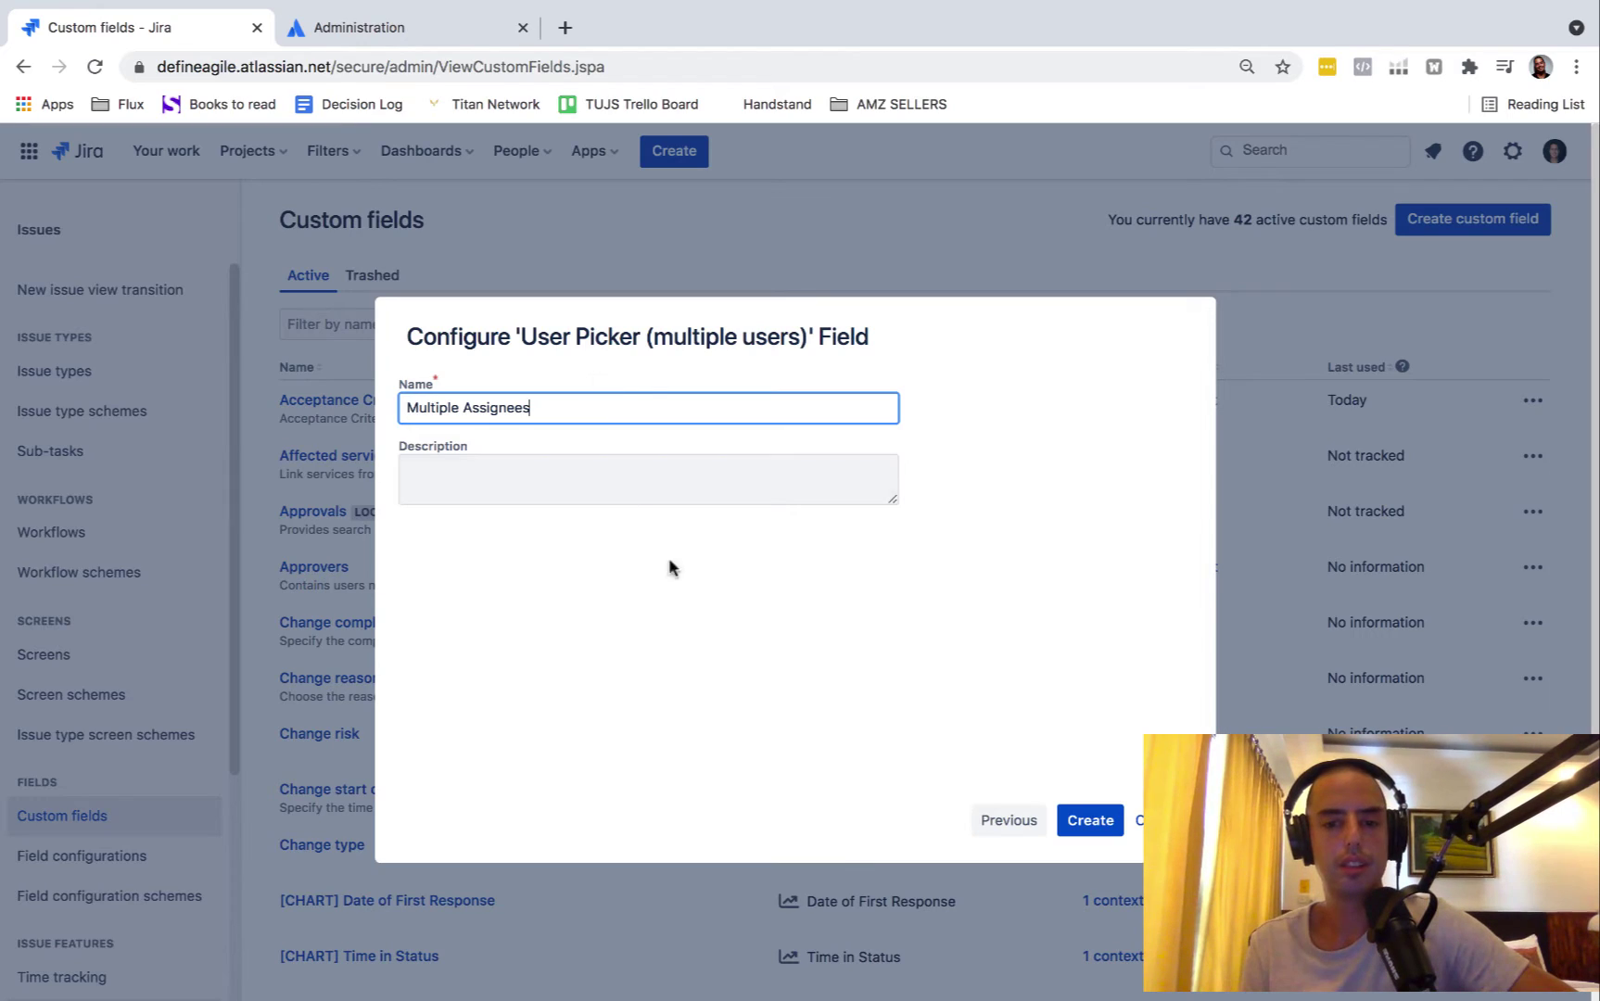
Step: Create the field and add it to the DAKT and DAKW Kanban Bug and Default Issue screens
click(1103, 819)
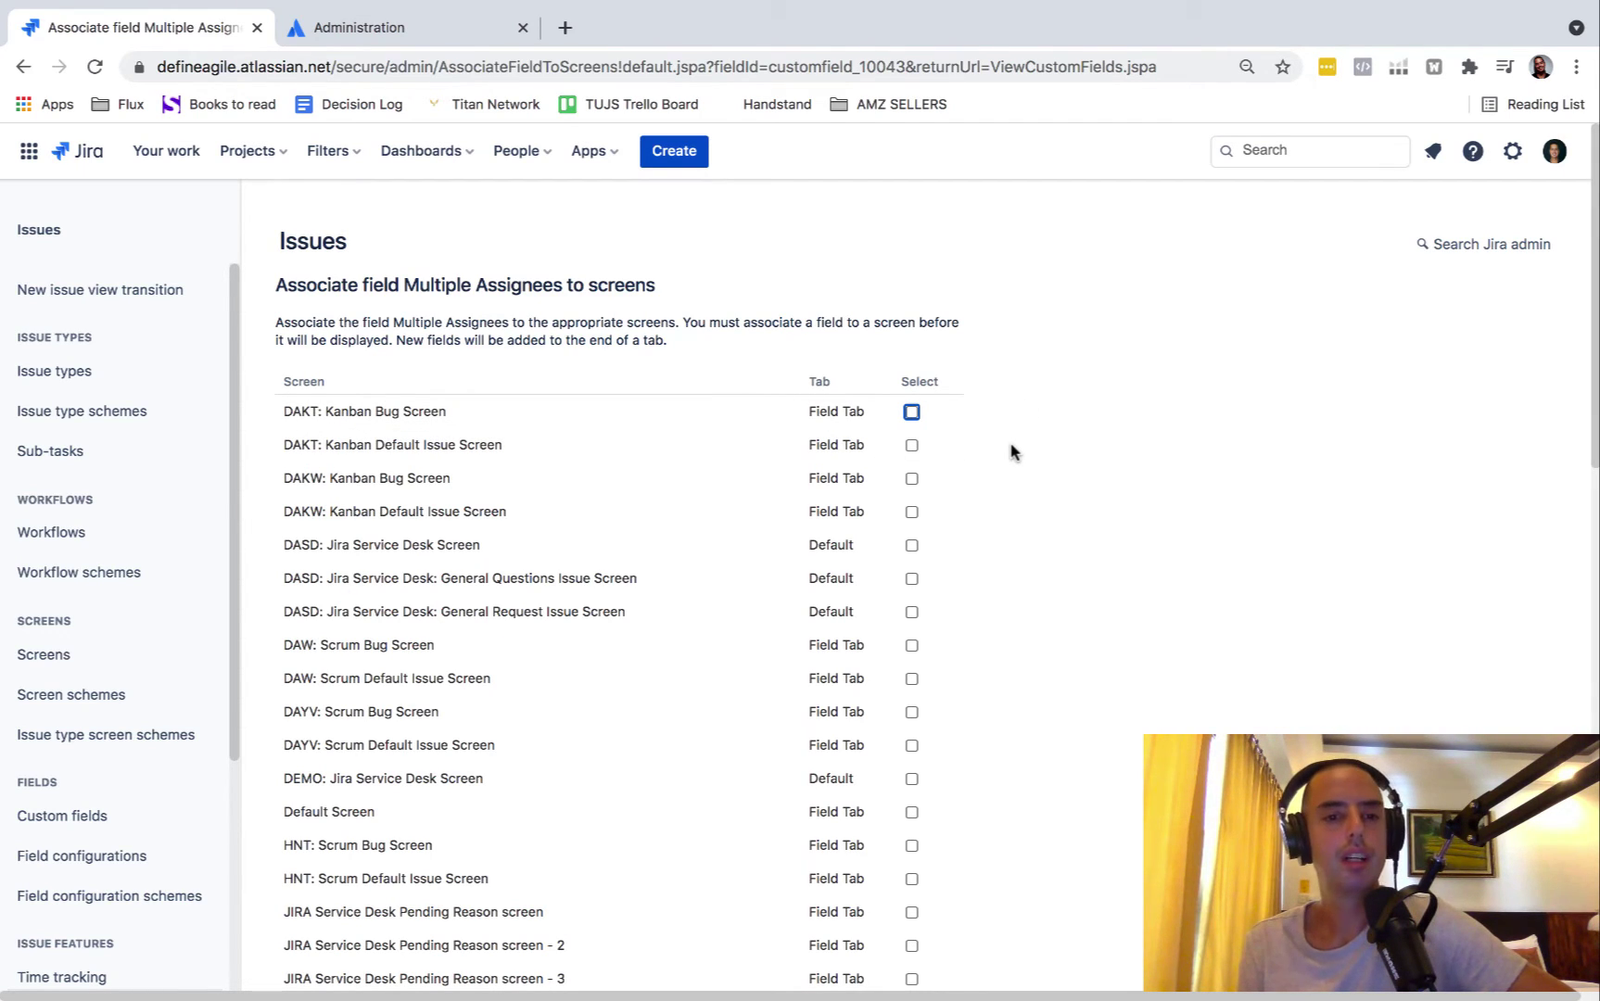
click(910, 414)
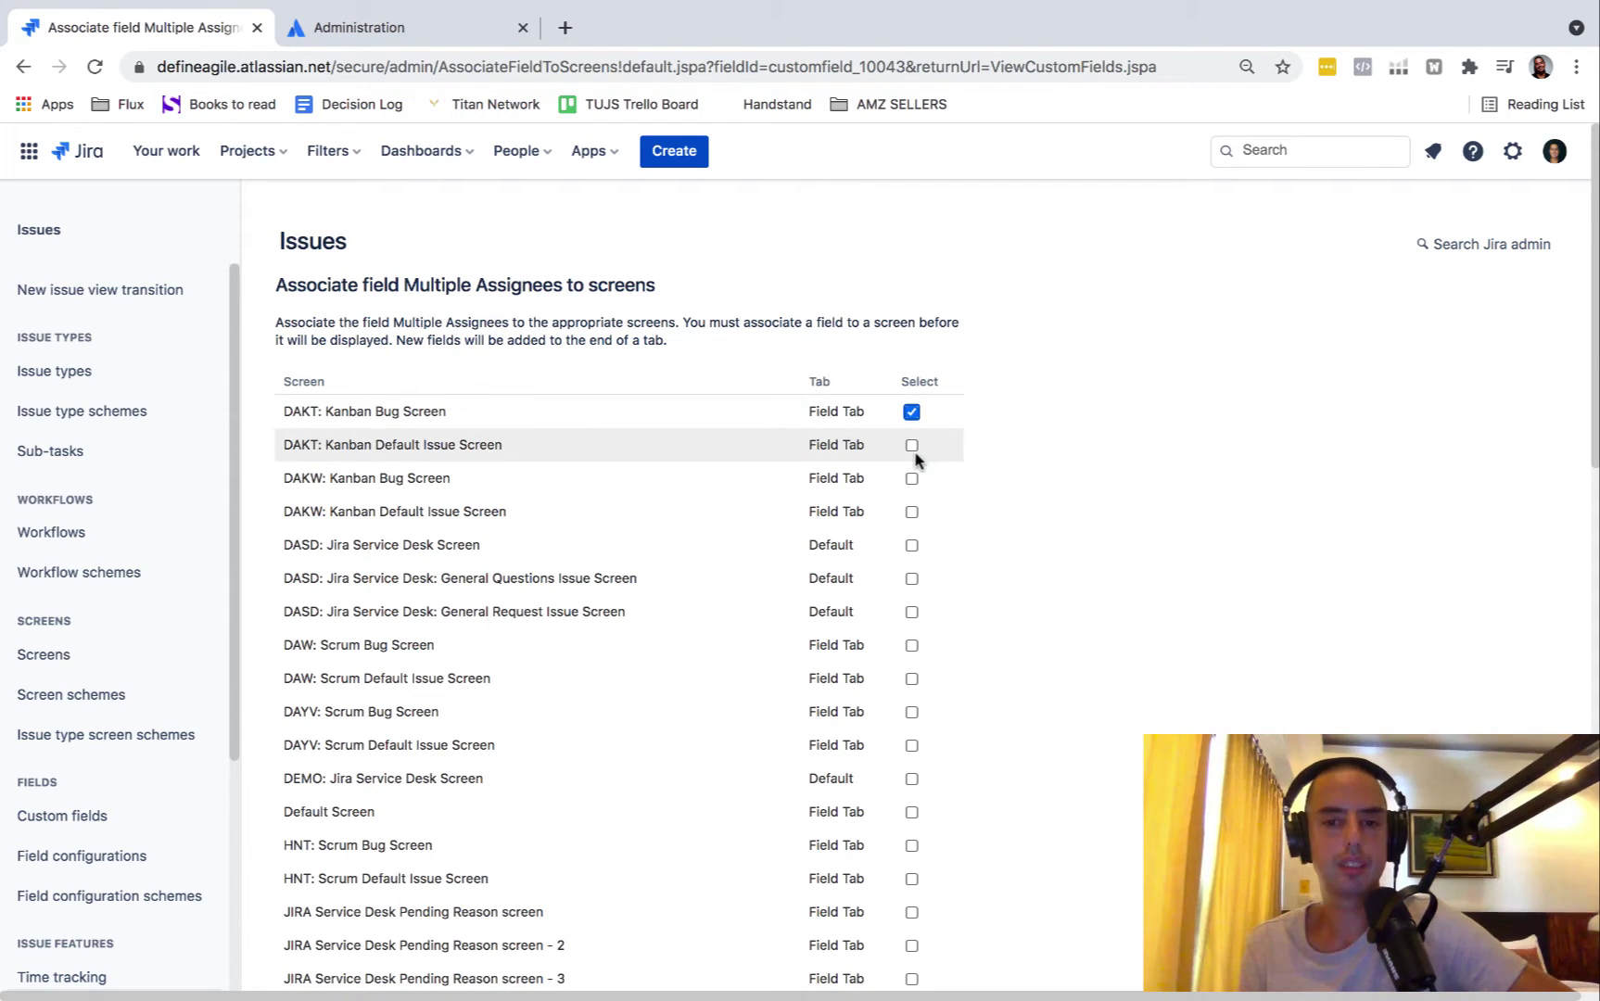
click(911, 447)
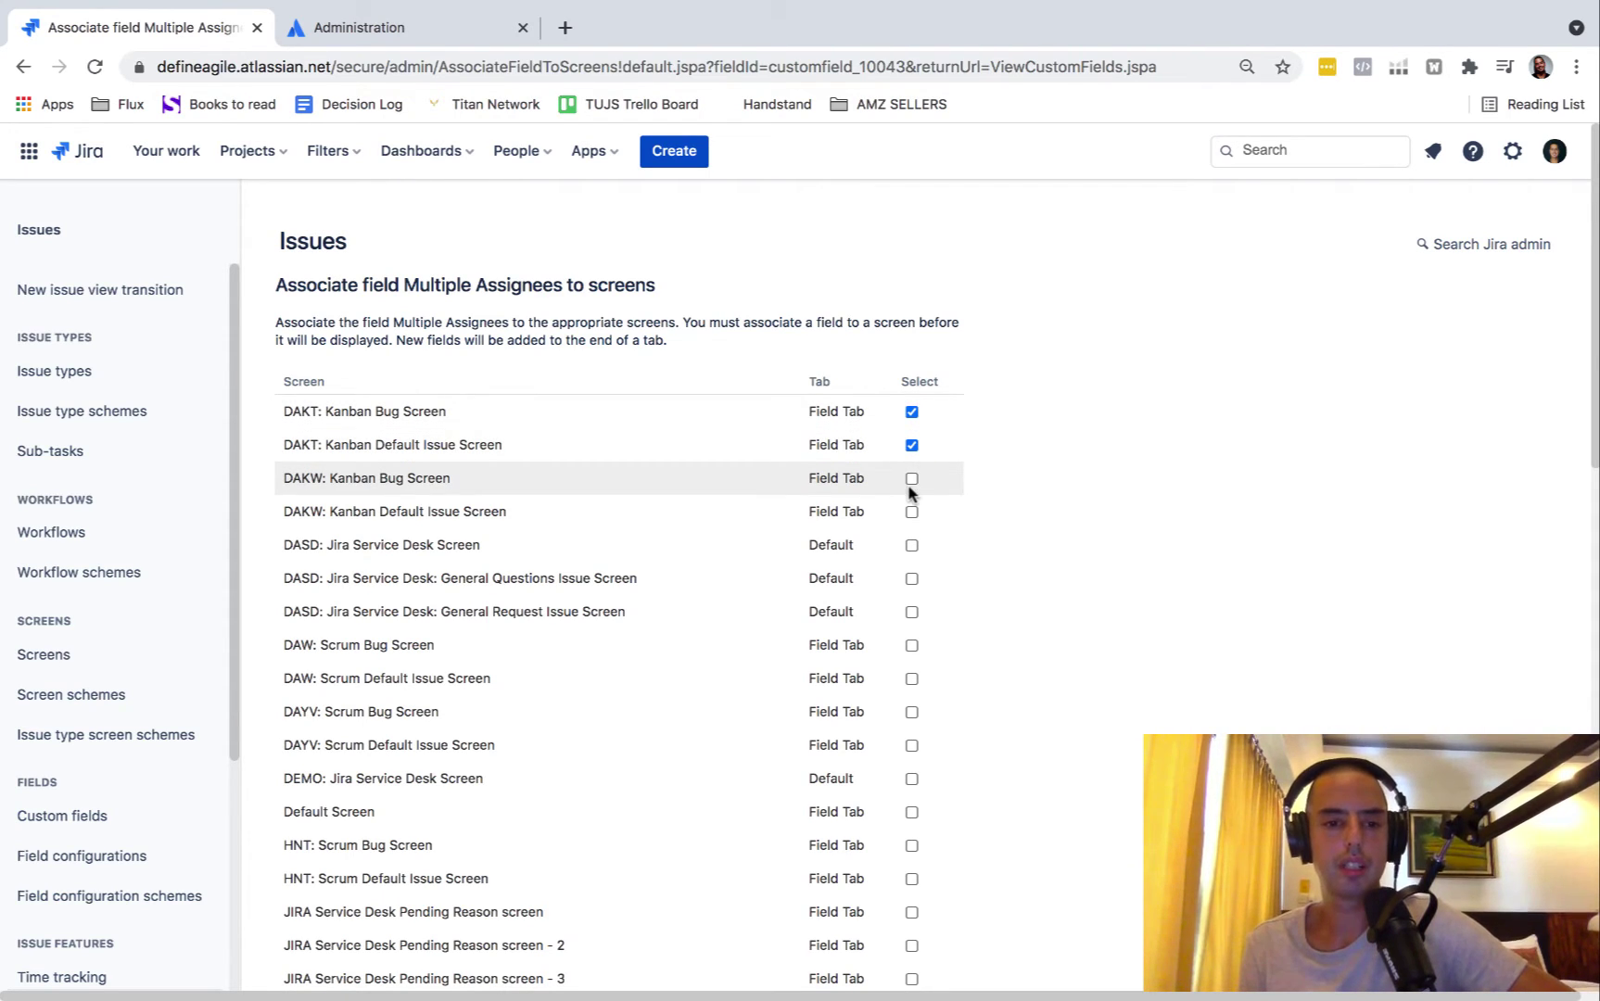
click(911, 480)
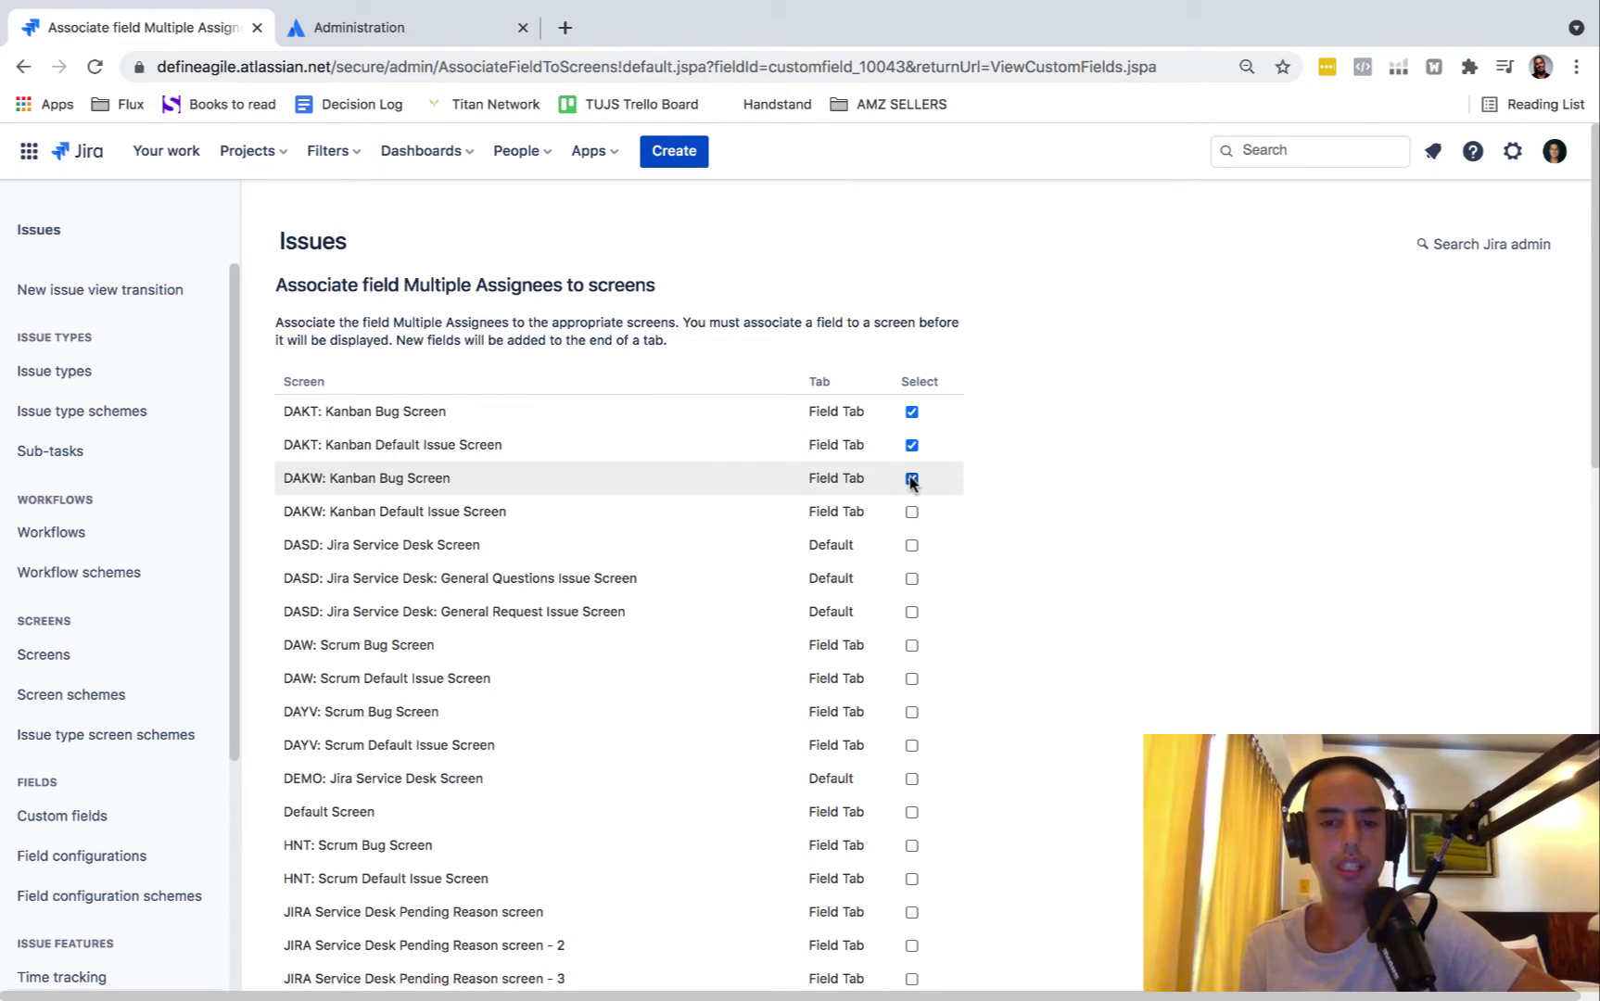
click(911, 512)
scroll(909, 522, down, 9)
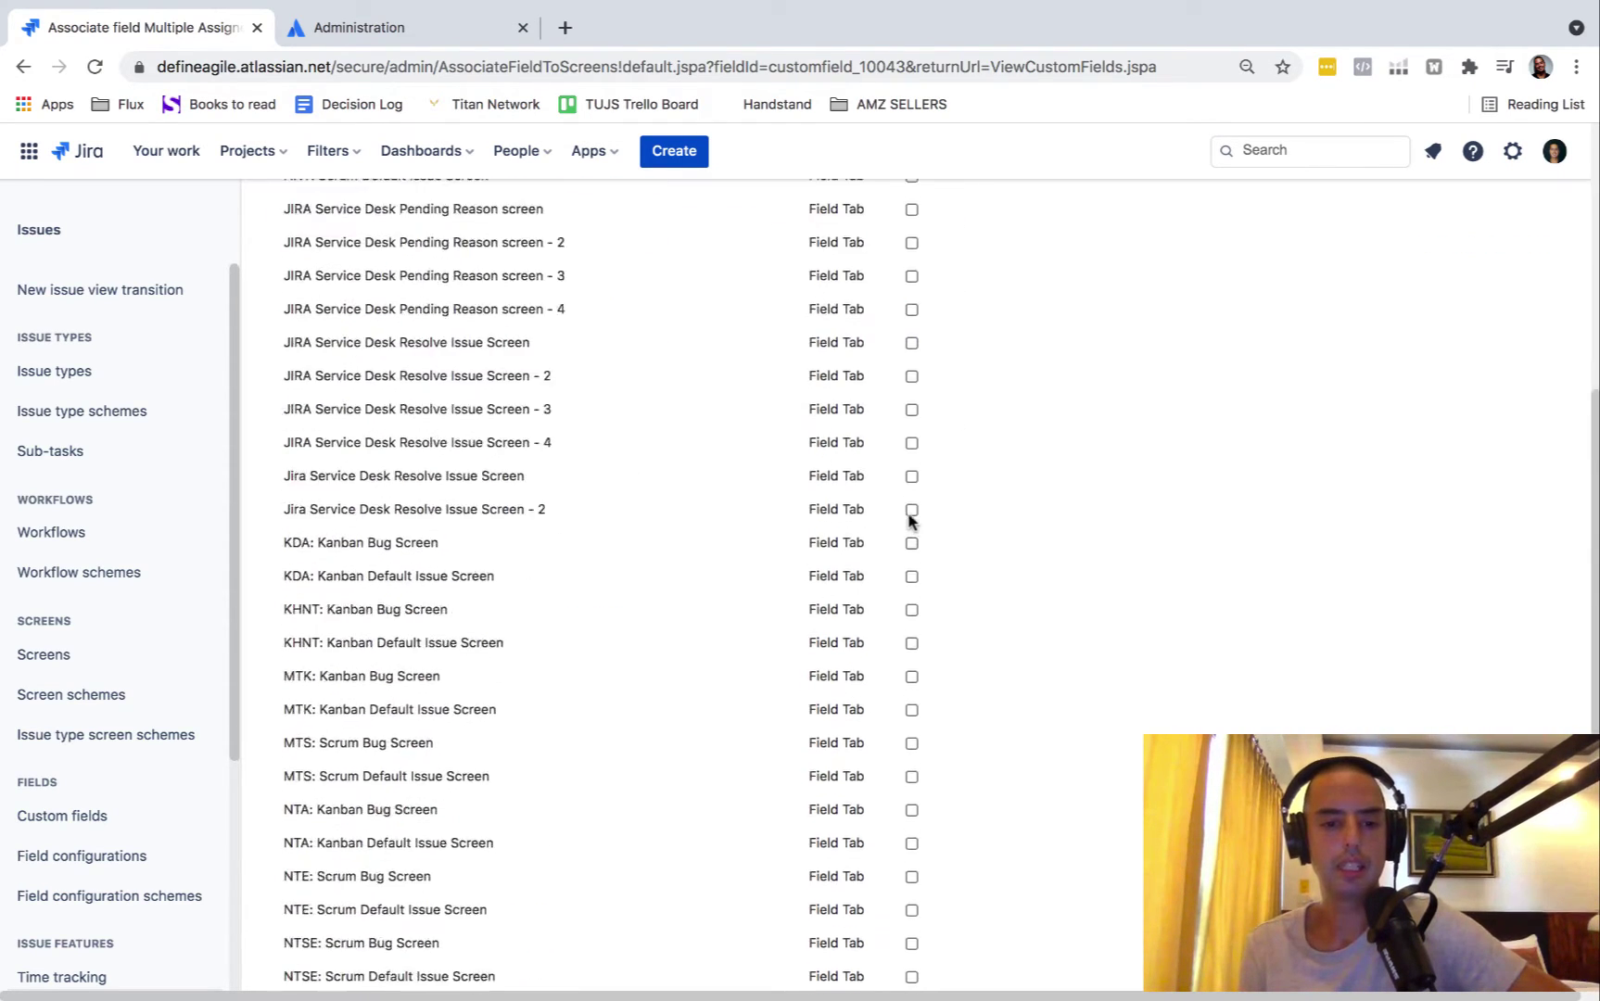
scroll(908, 529, down, 5)
scroll(908, 538, up, 15)
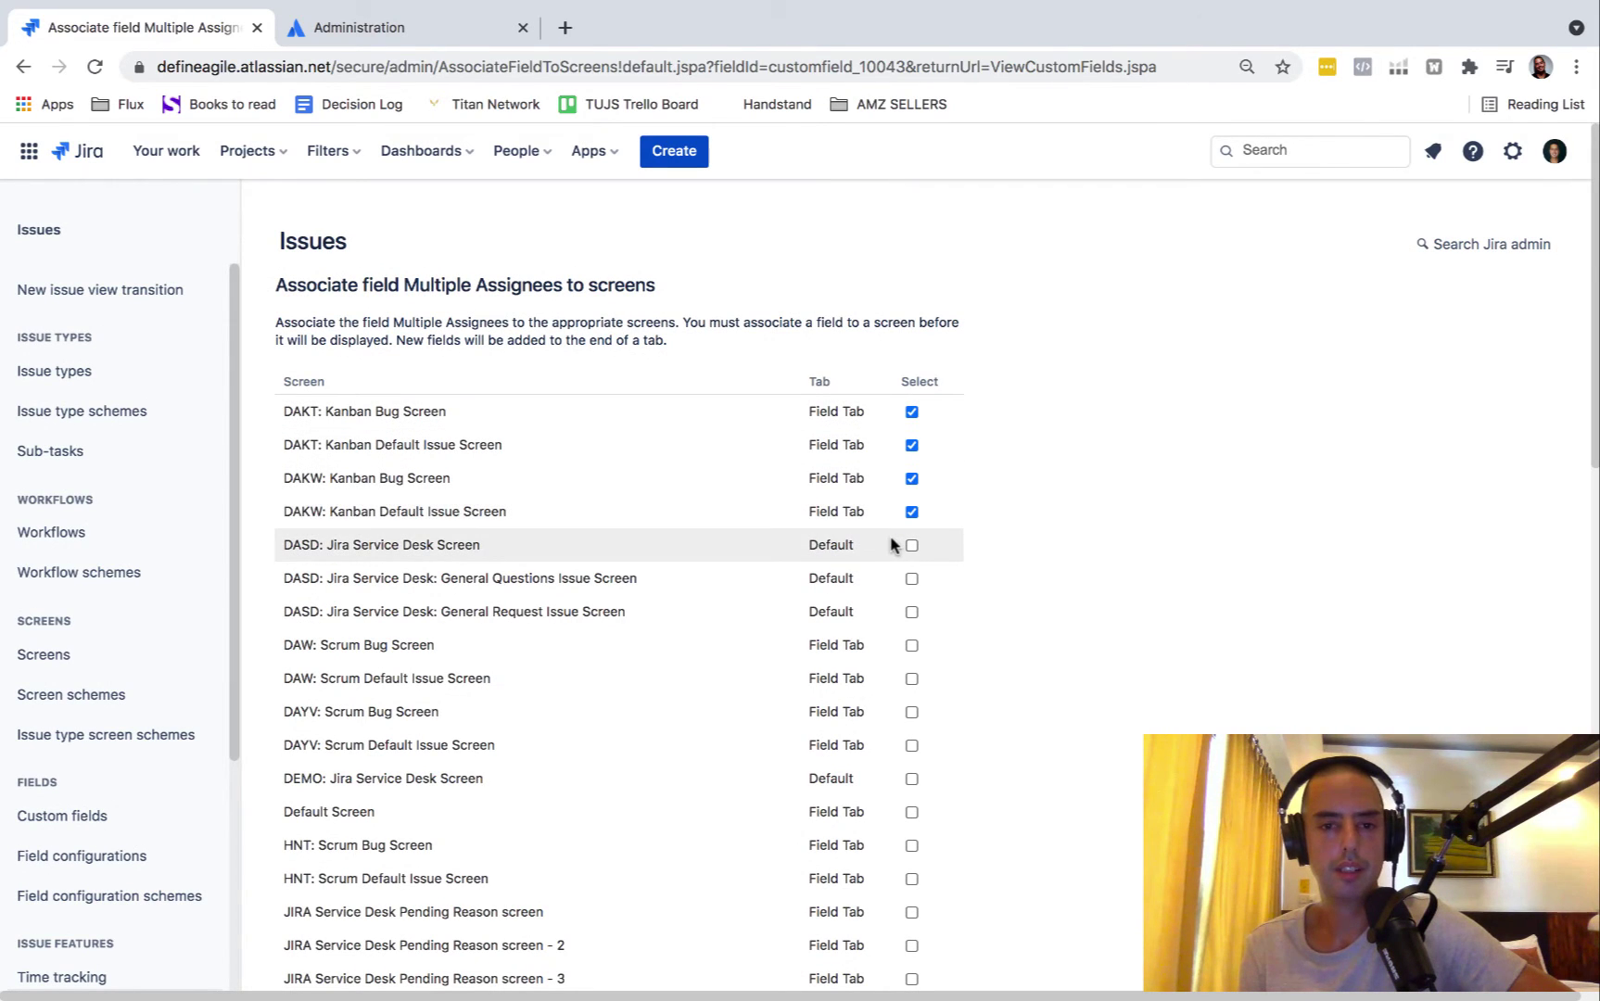
scroll(892, 545, down, 1)
scroll(891, 542, down, 12)
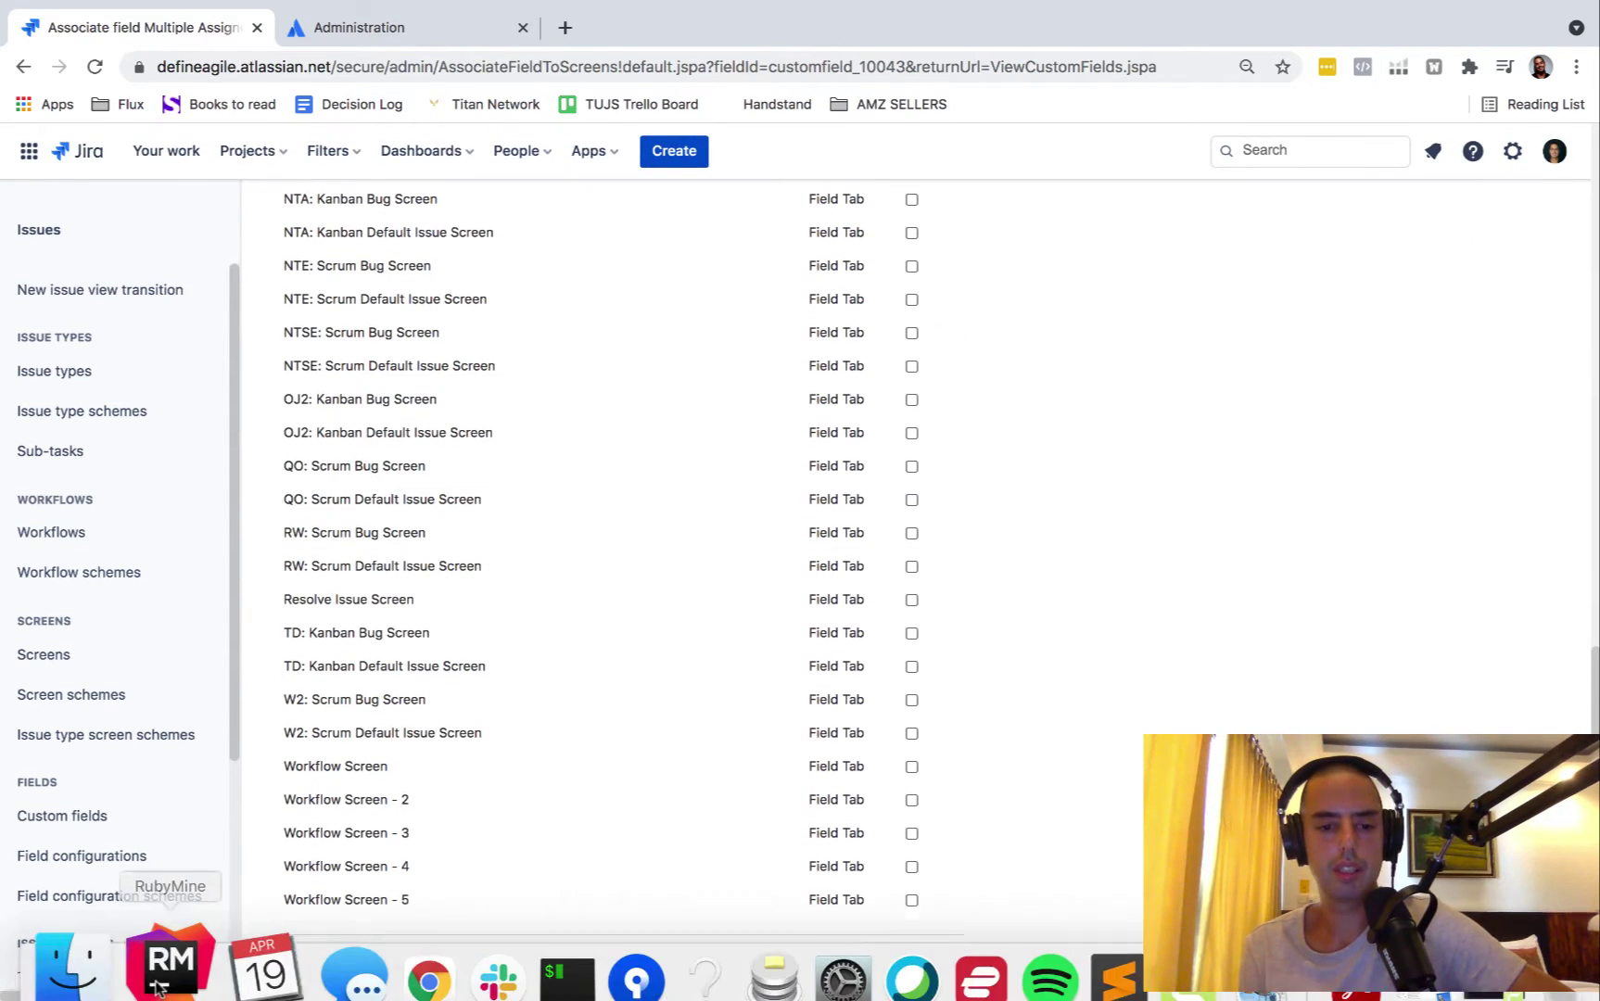
click(351, 967)
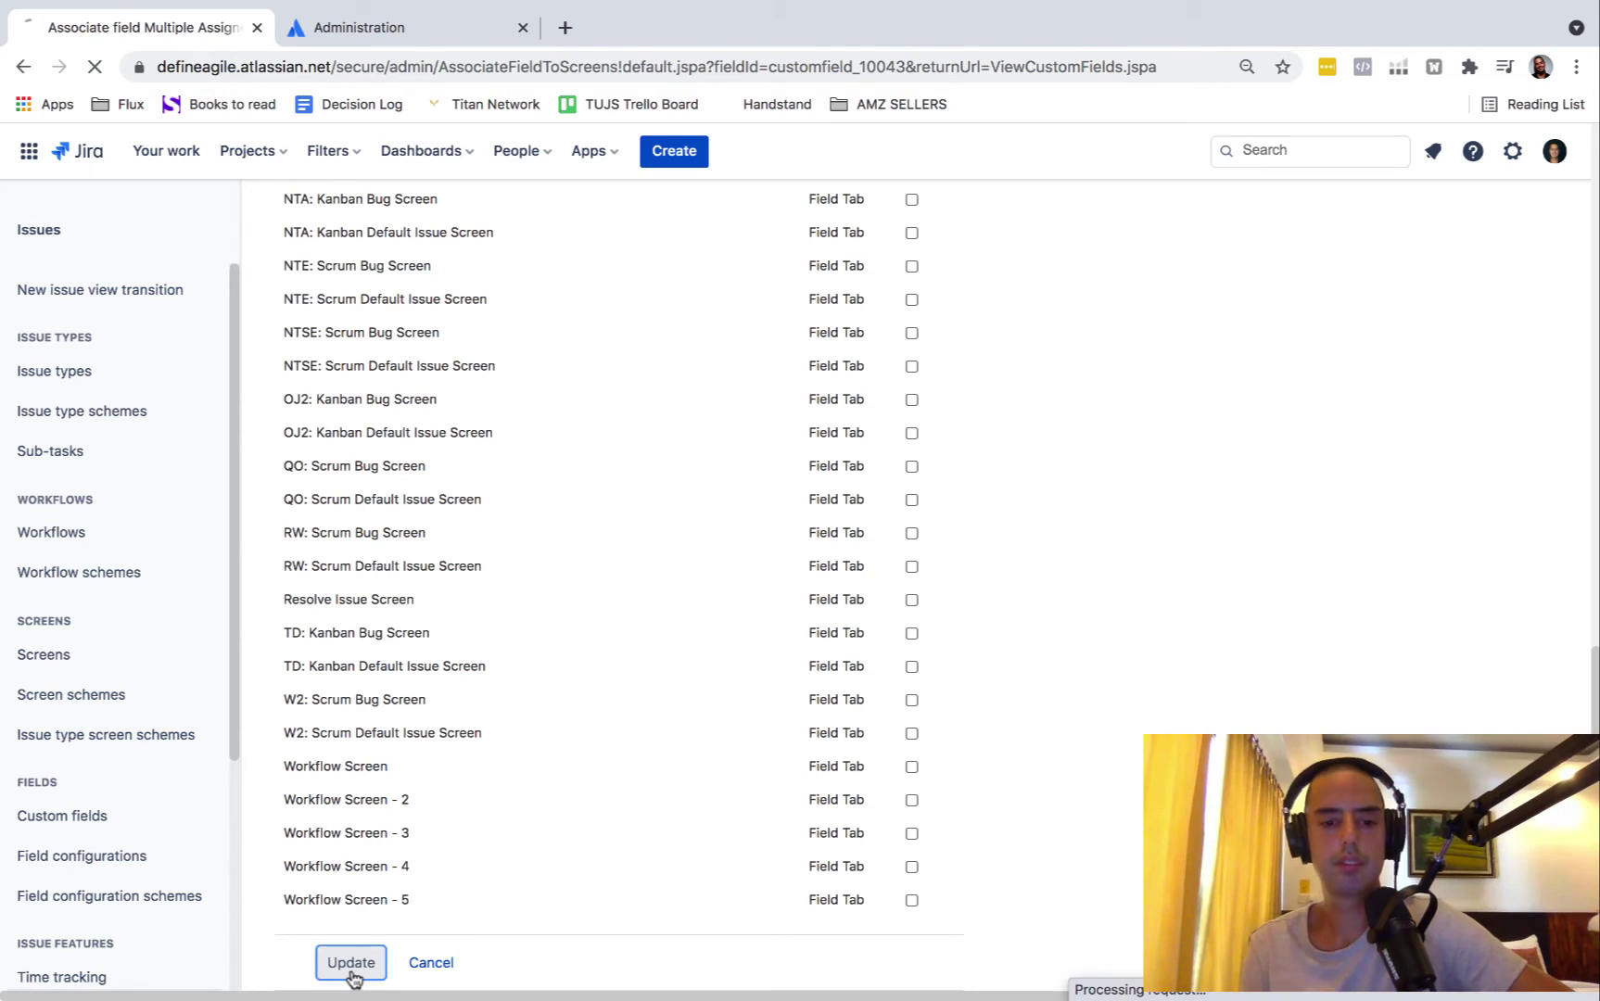
scroll(582, 476, down, 3)
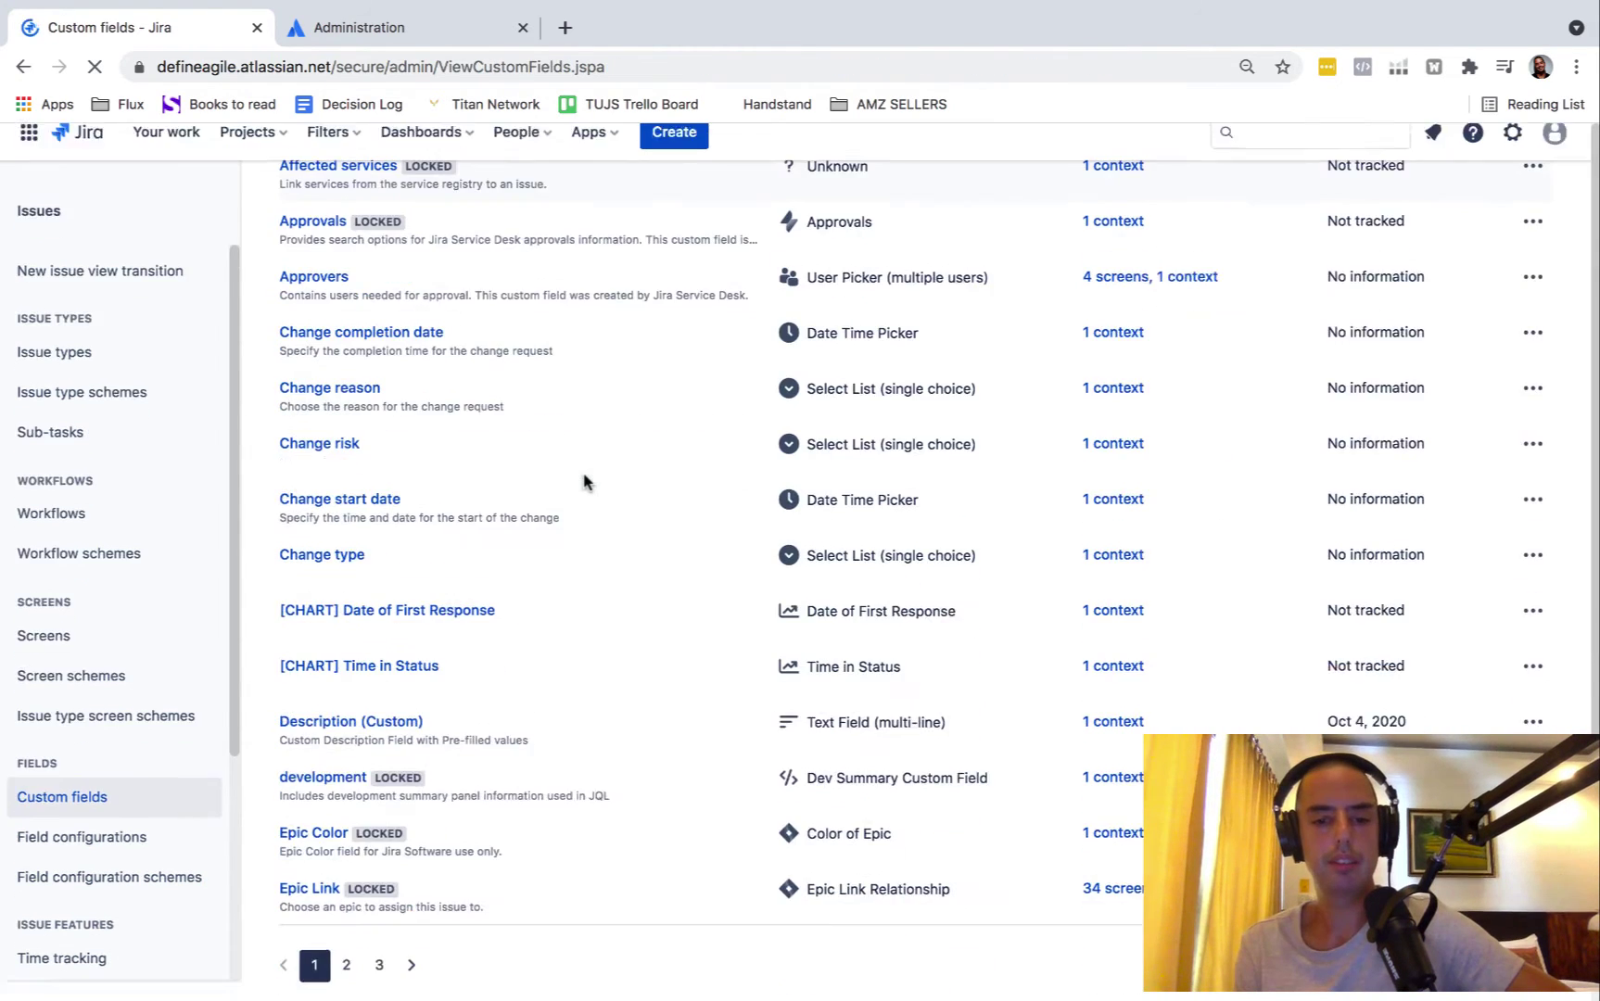
Step: Filter custom fields by 'multiple a' to confirm Multiple Assignees has 4 screens and 1 context
scroll(582, 478, up, 3)
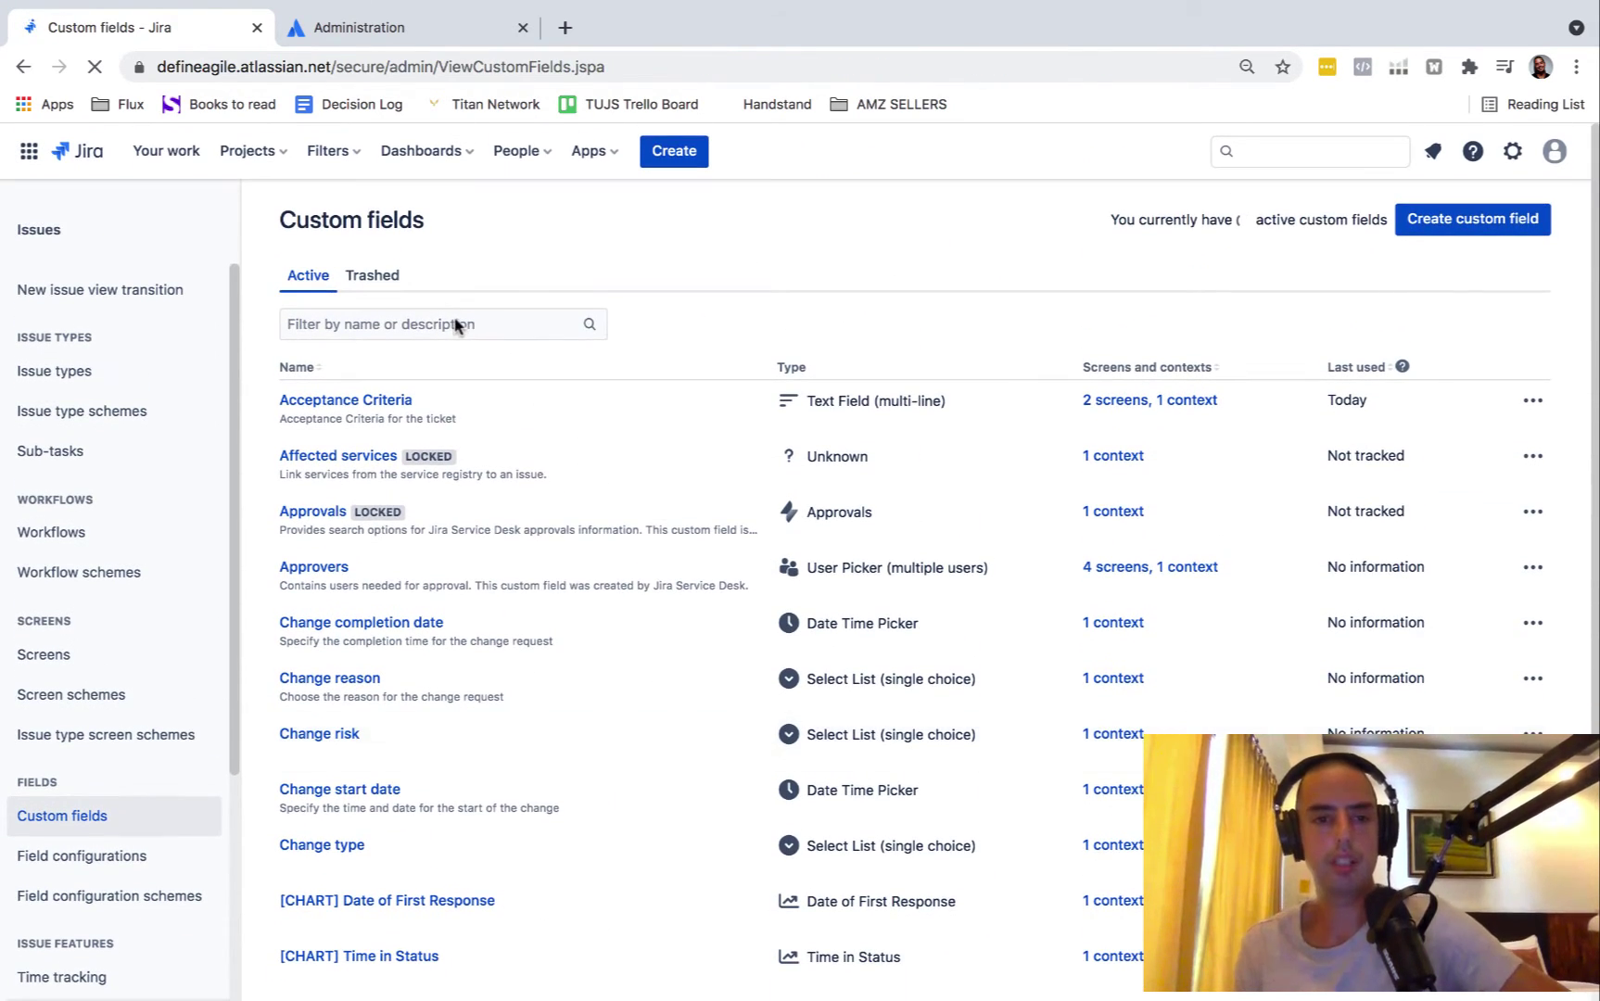
click(455, 322)
text(multiple)
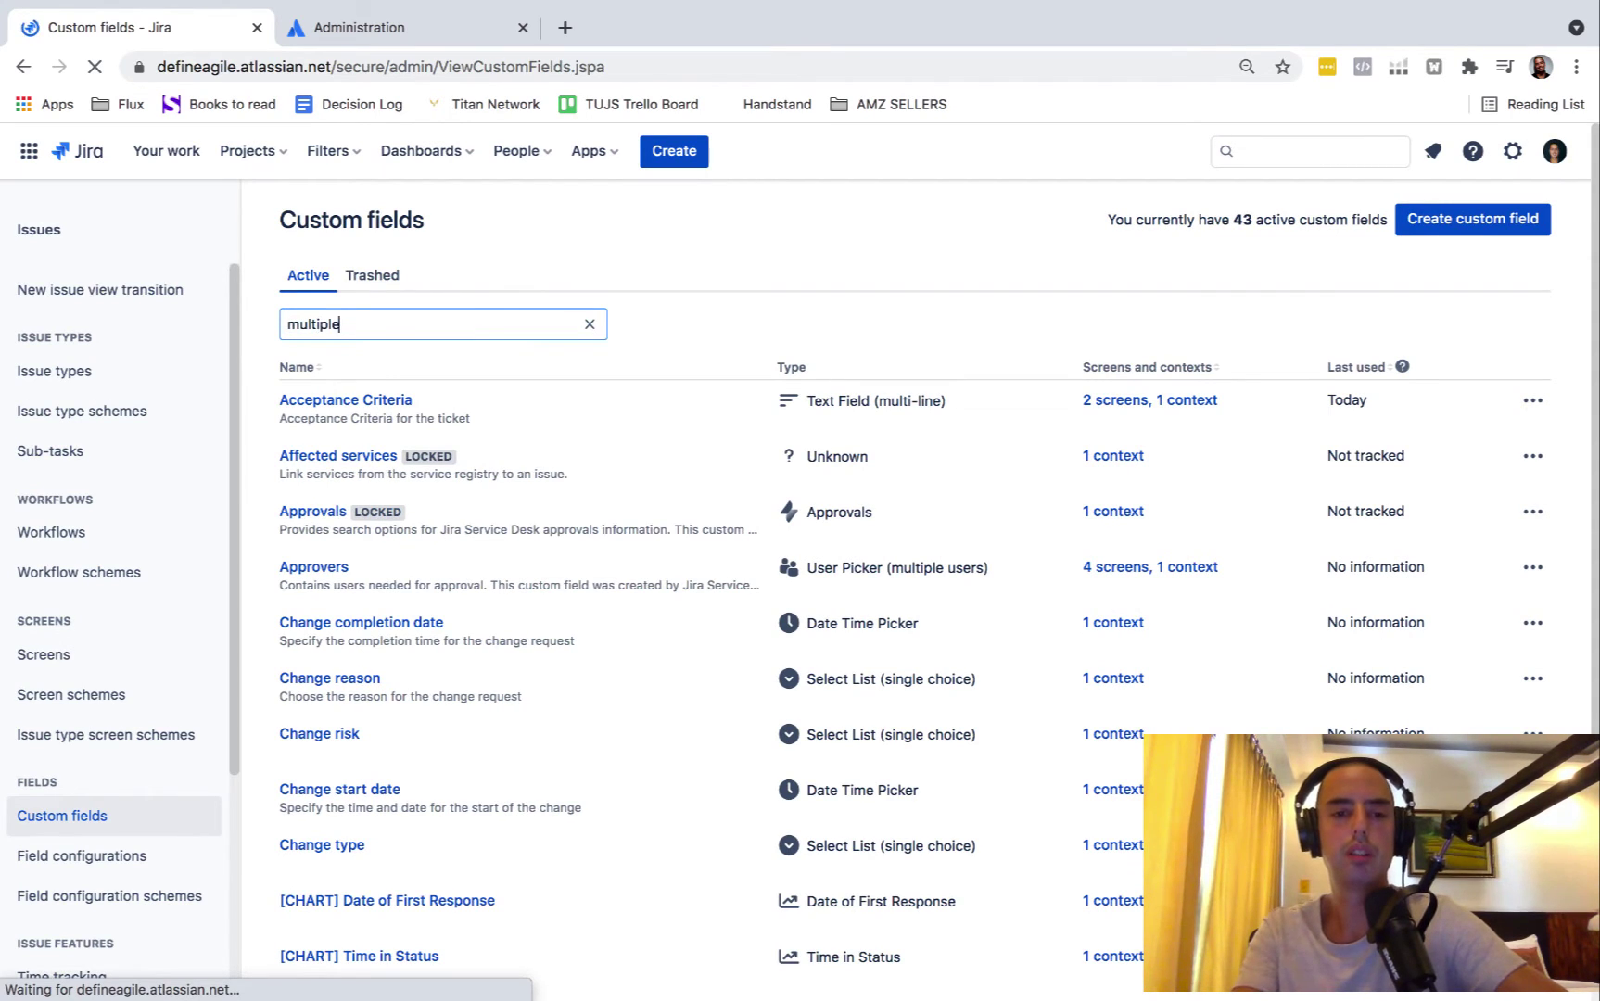
text( a)
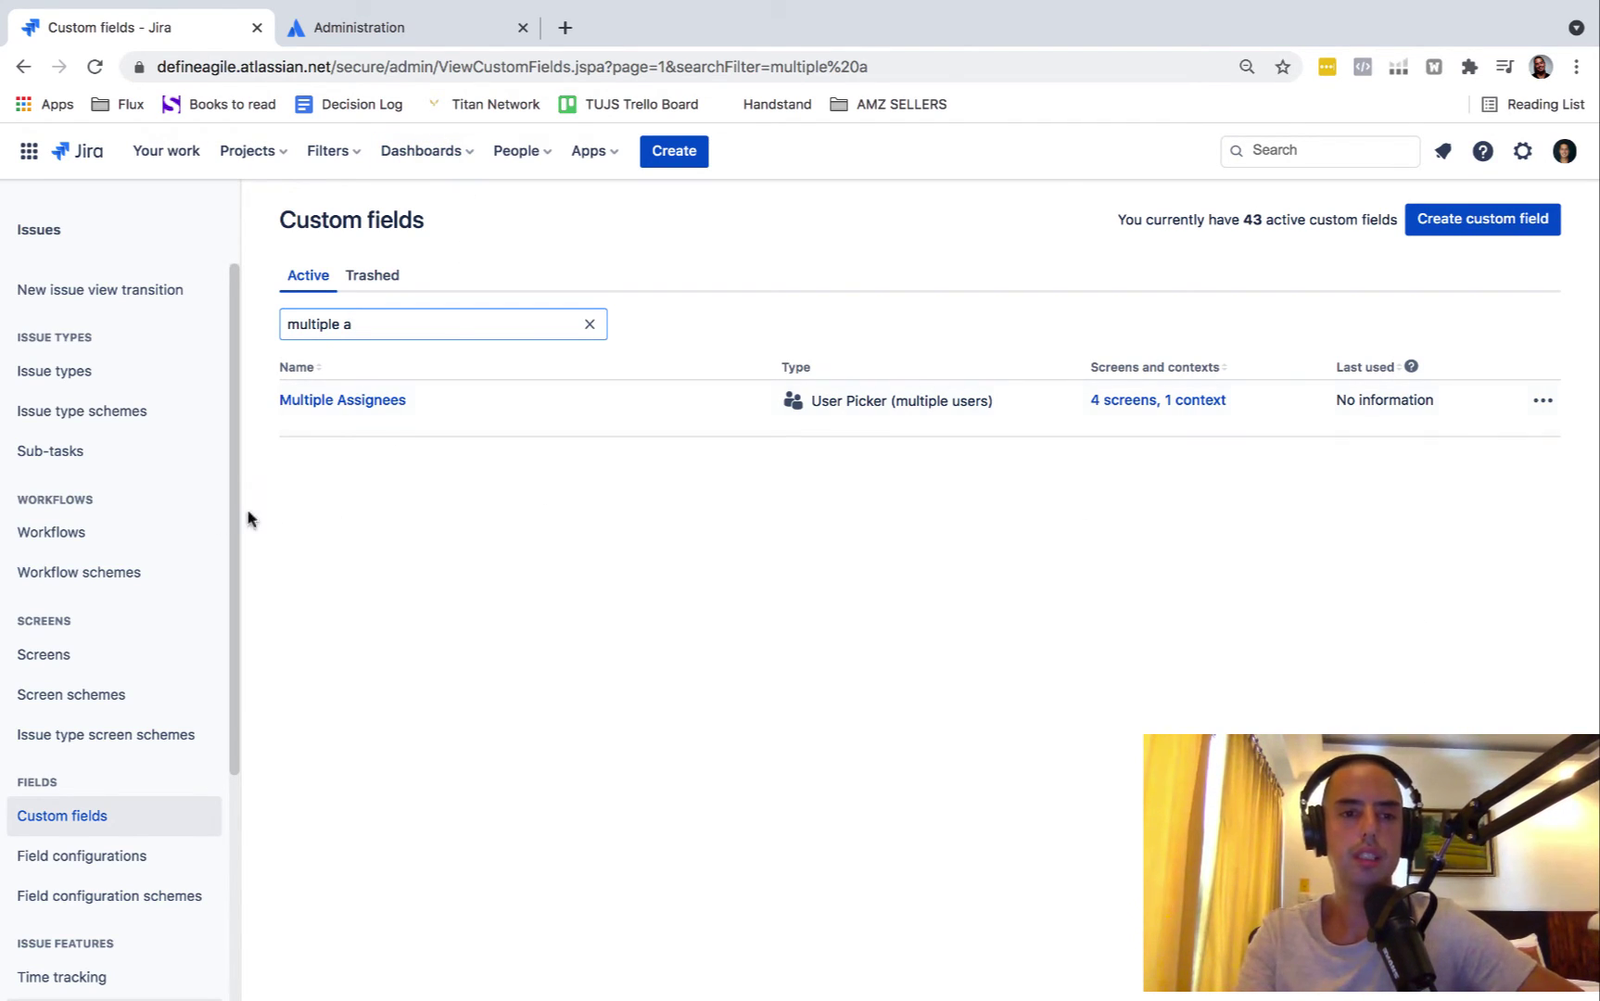
scroll(222, 519, up, 2)
Step: Open the DAKT project board in a new tab from the Projects list
click(258, 155)
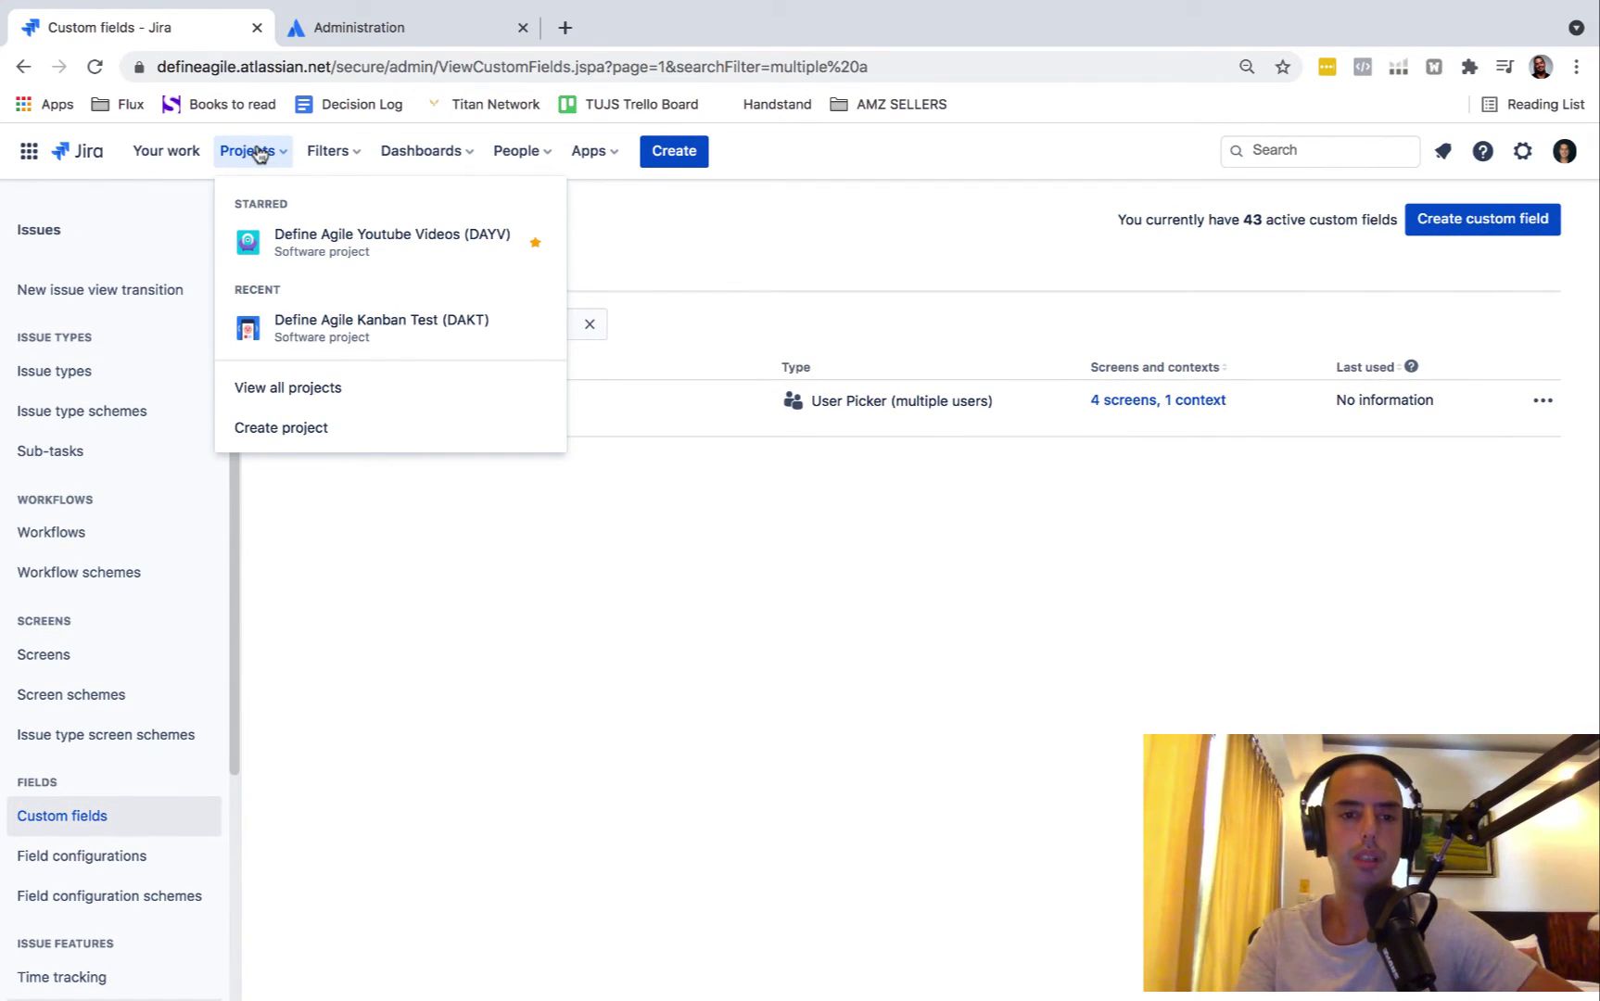
right_click(375, 320)
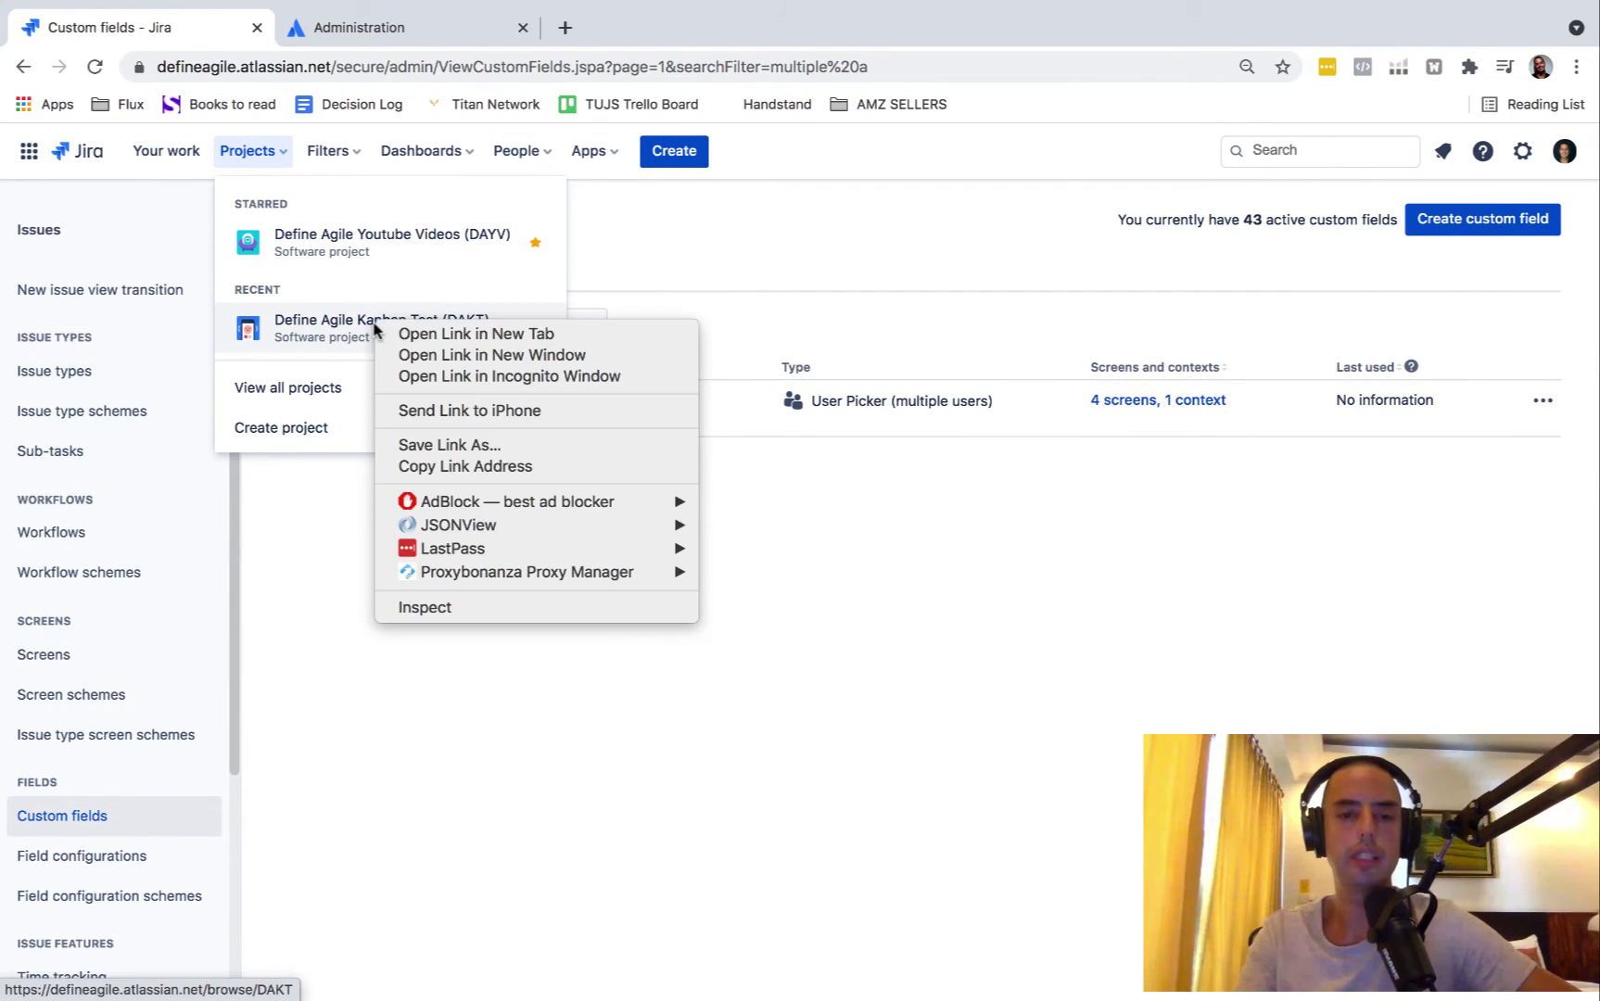
click(408, 334)
click(361, 32)
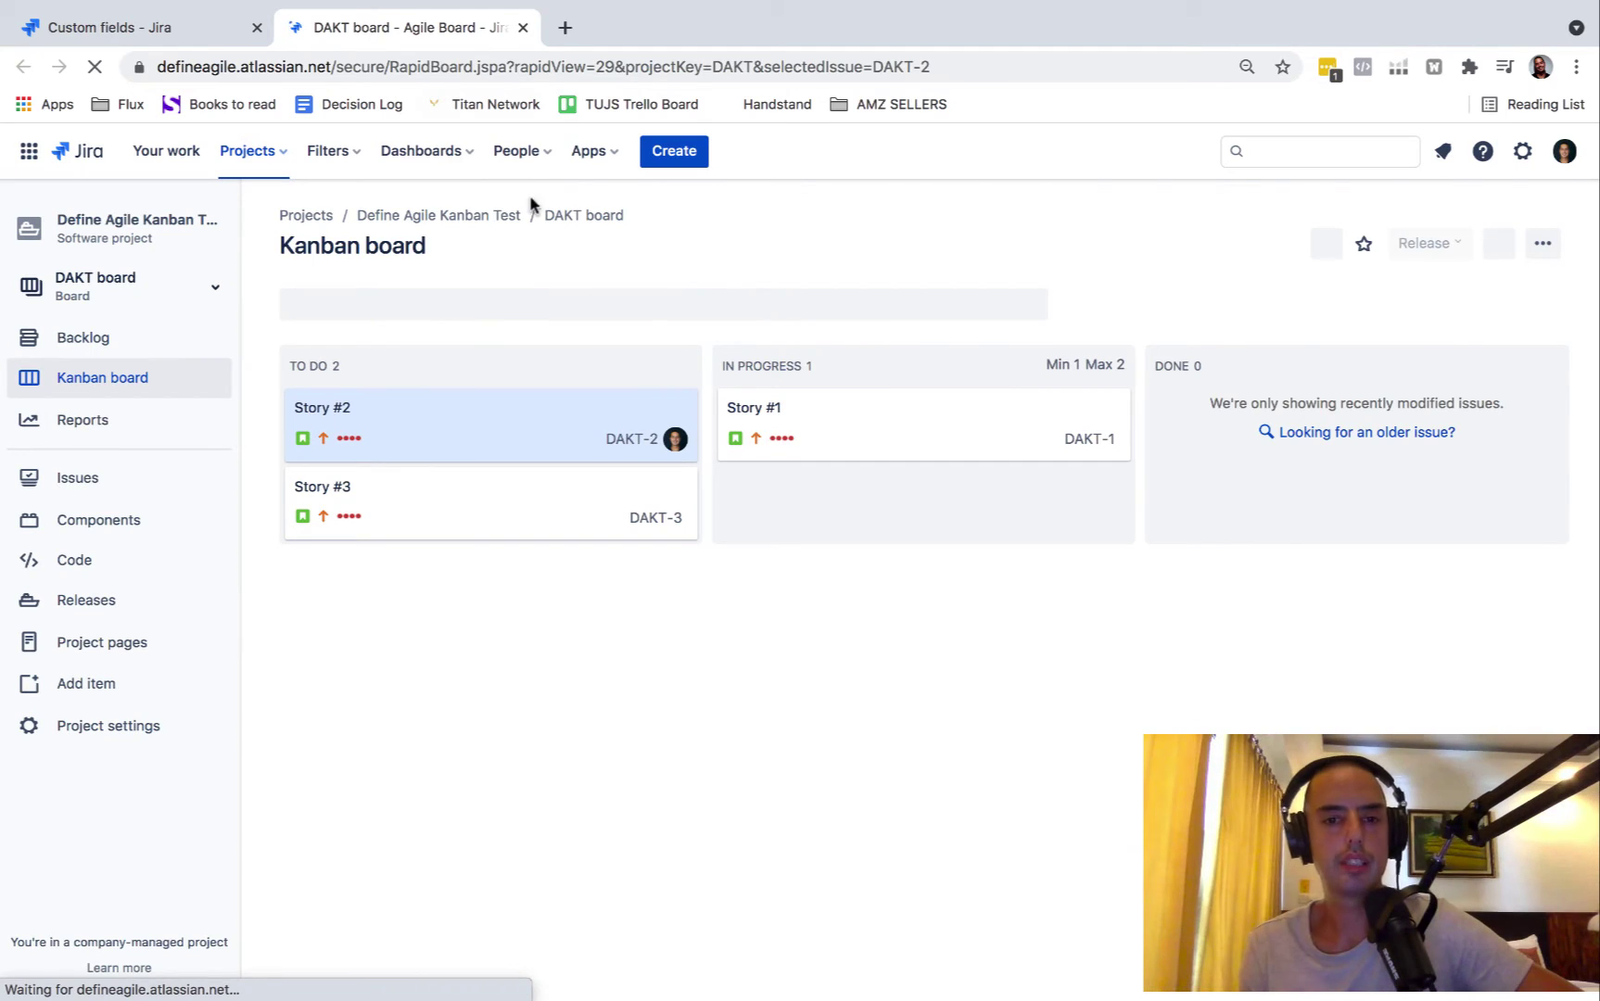
Step: Create a Story with summary 'Super Story' and description 'Super Duper Story'
click(672, 154)
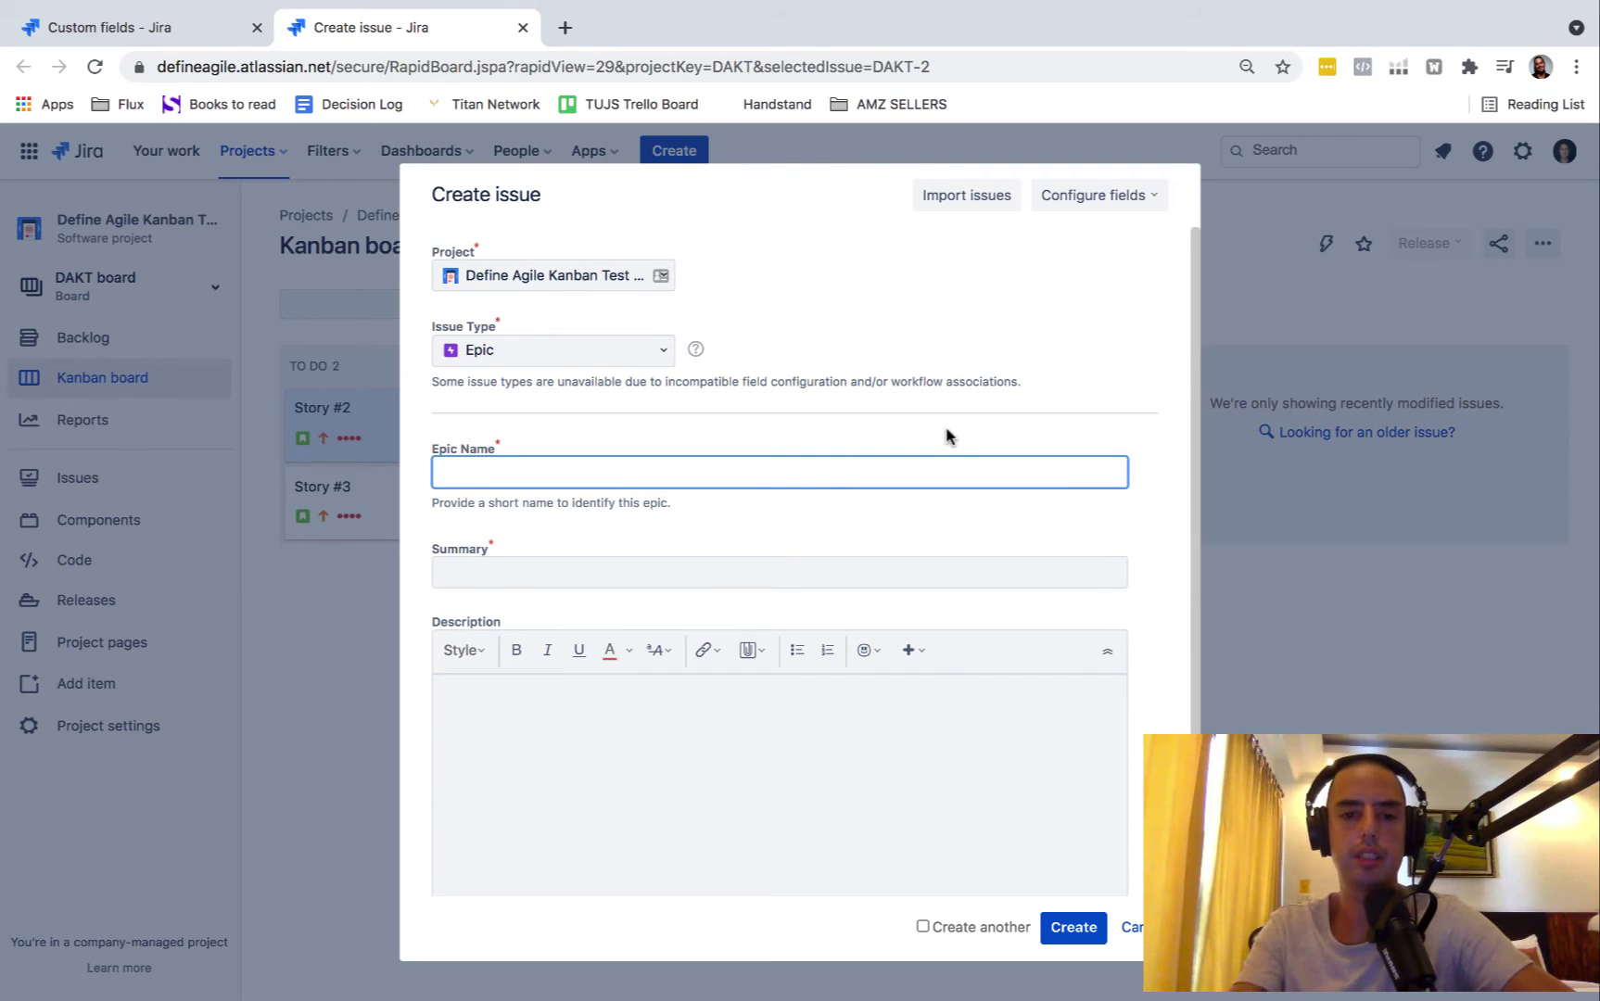
click(625, 350)
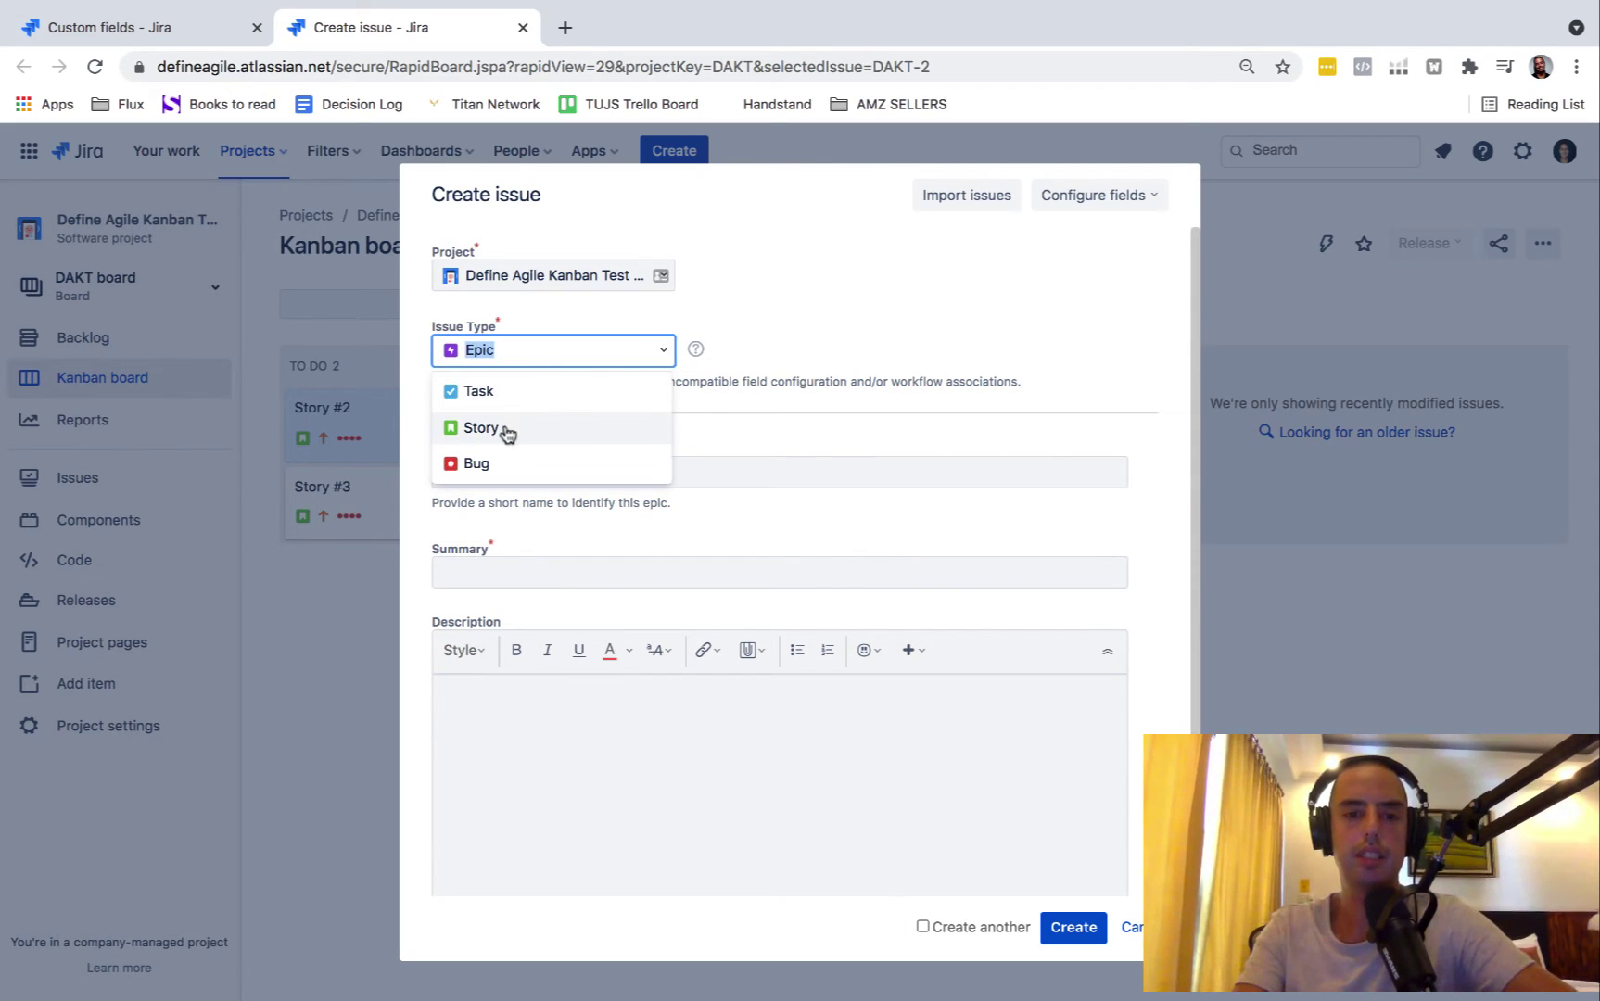
click(508, 432)
click(519, 352)
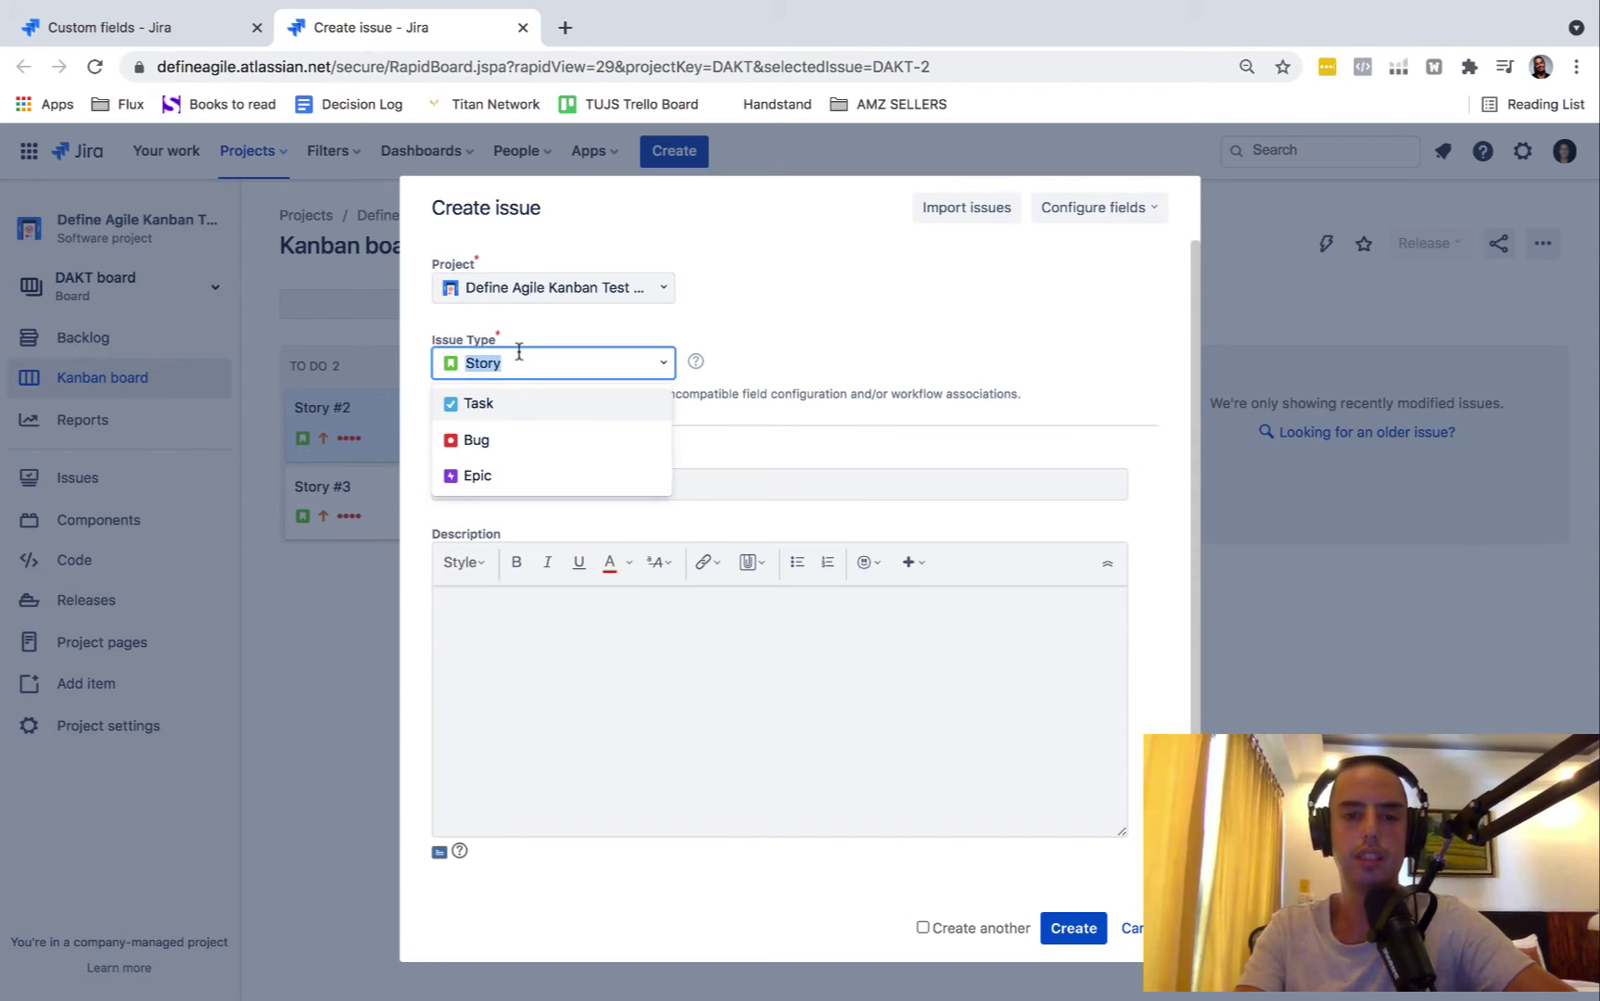
click(761, 468)
click(761, 479)
text(Super Story)
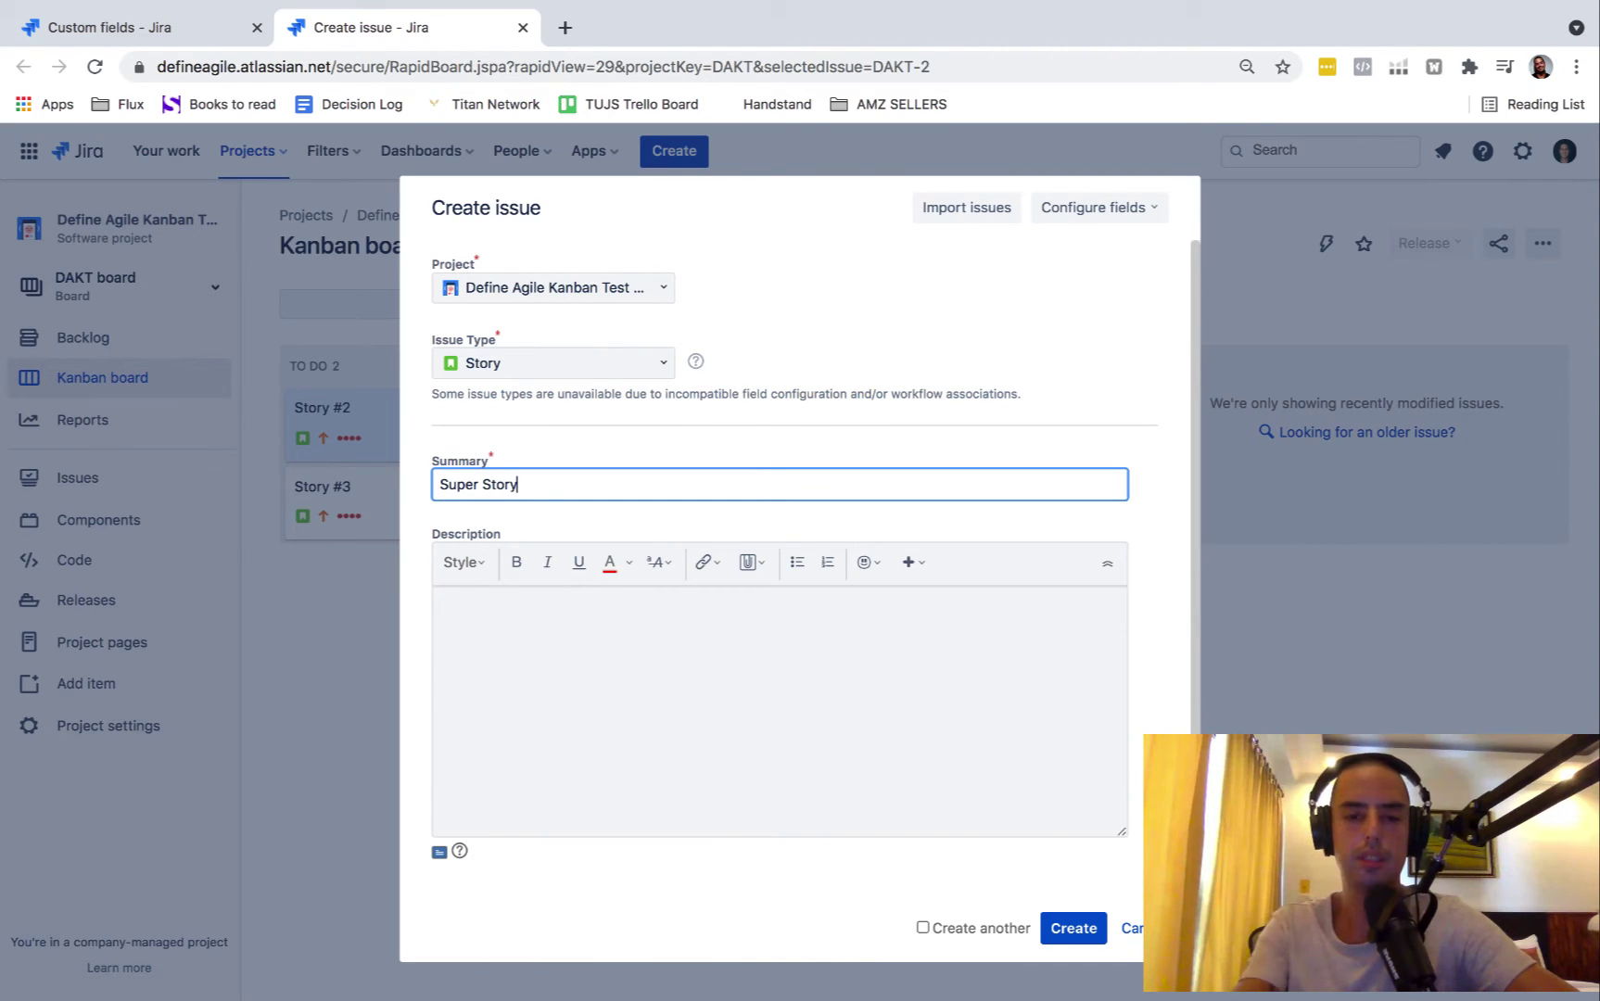
click(444, 602)
text(Super Du)
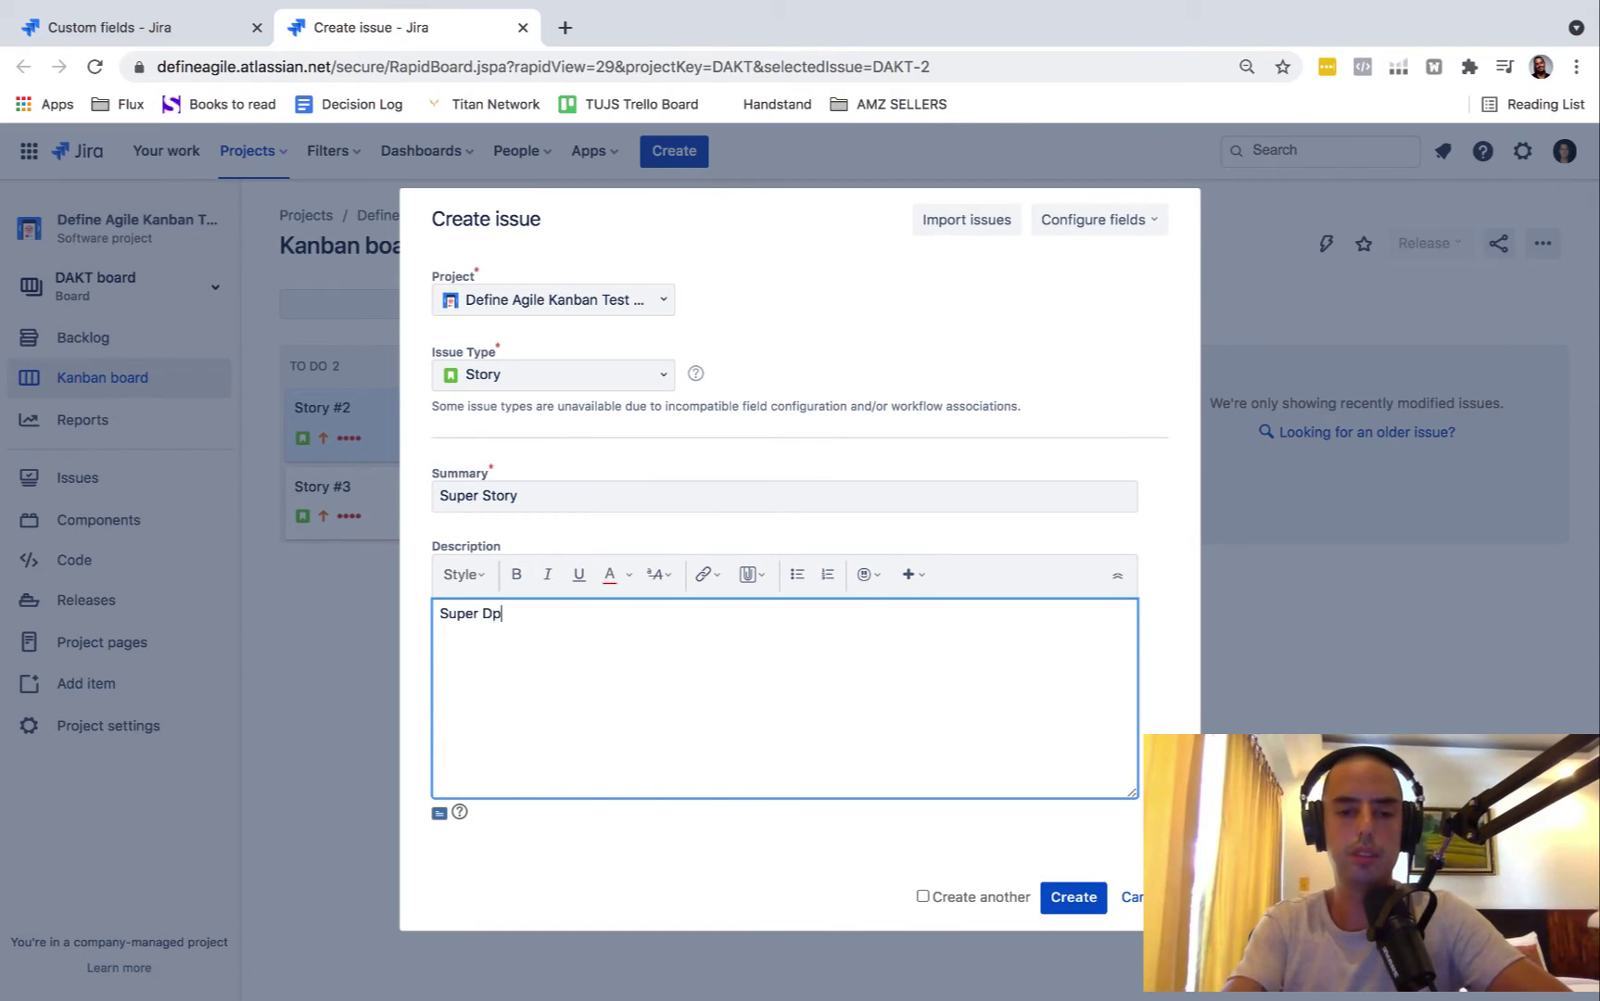
text(per Story)
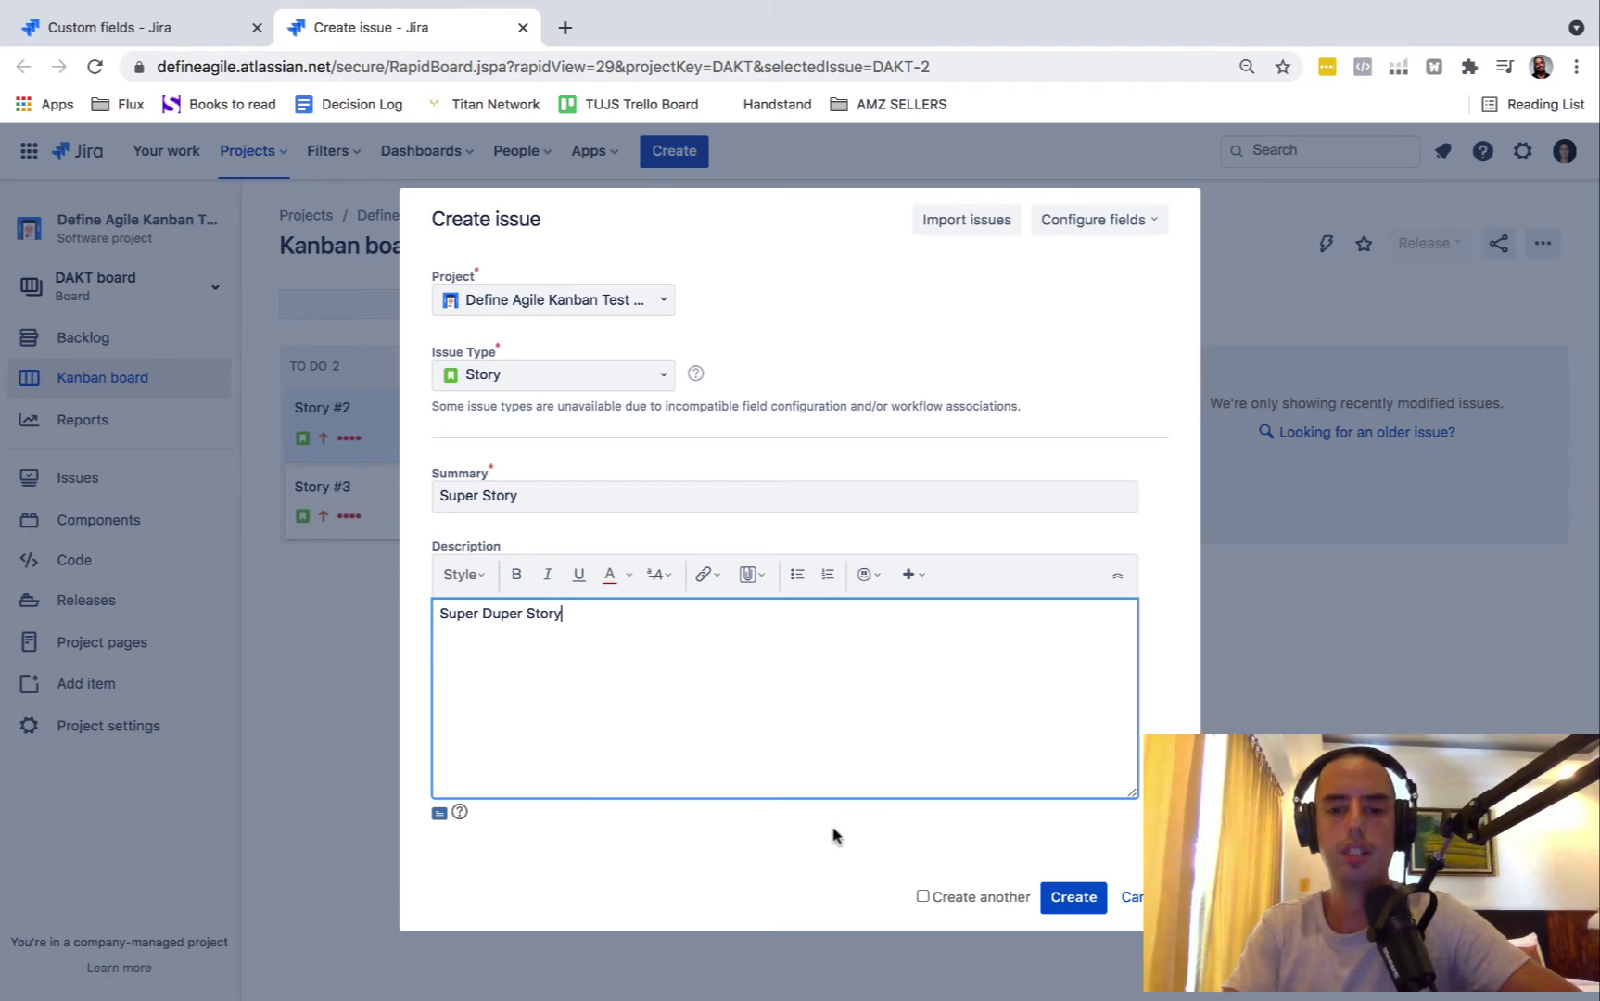
click(1075, 896)
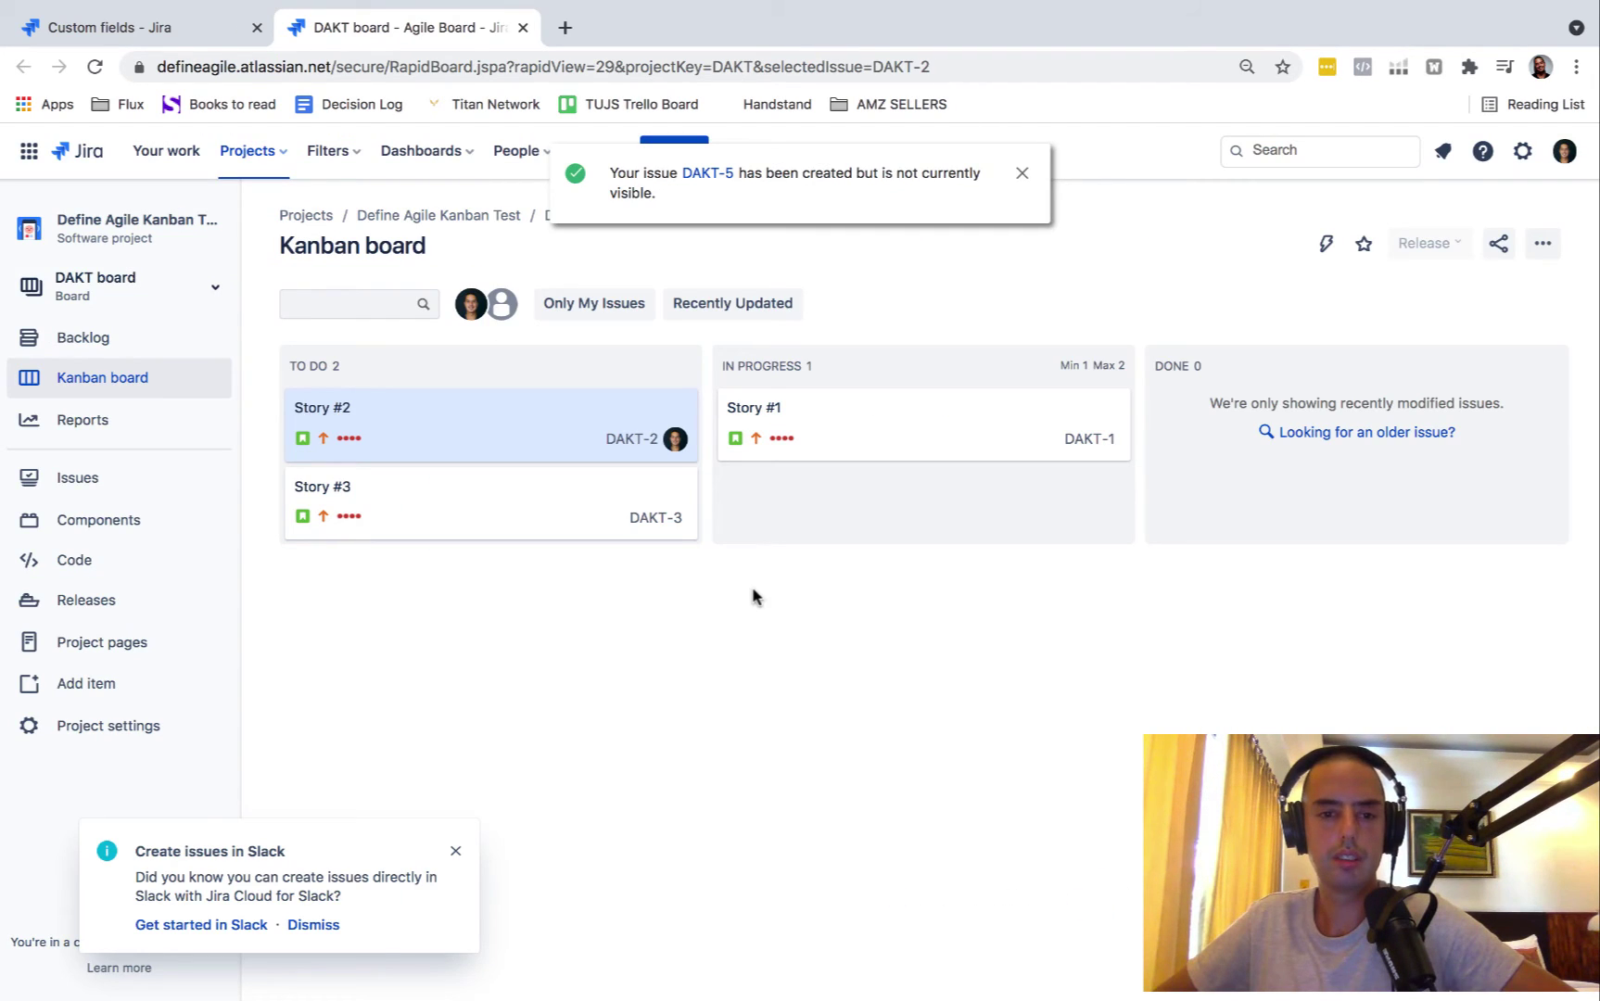
Step: Open DAKT-5 and add two users to its Multiple Assignees field
click(711, 176)
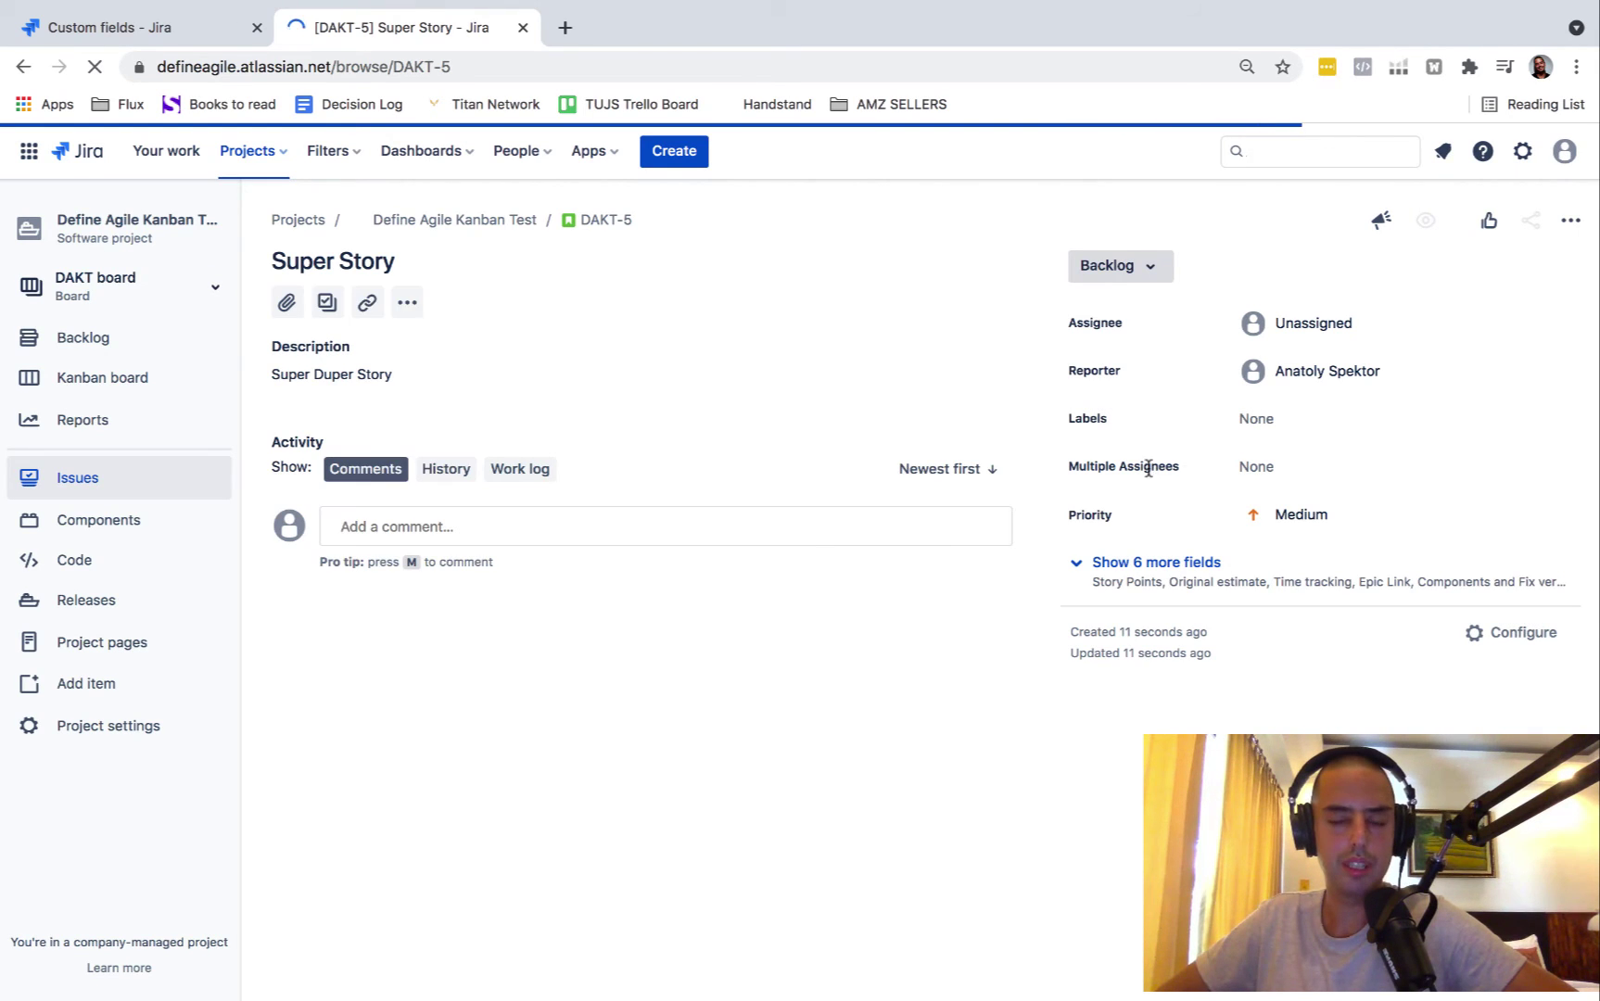
click(1257, 469)
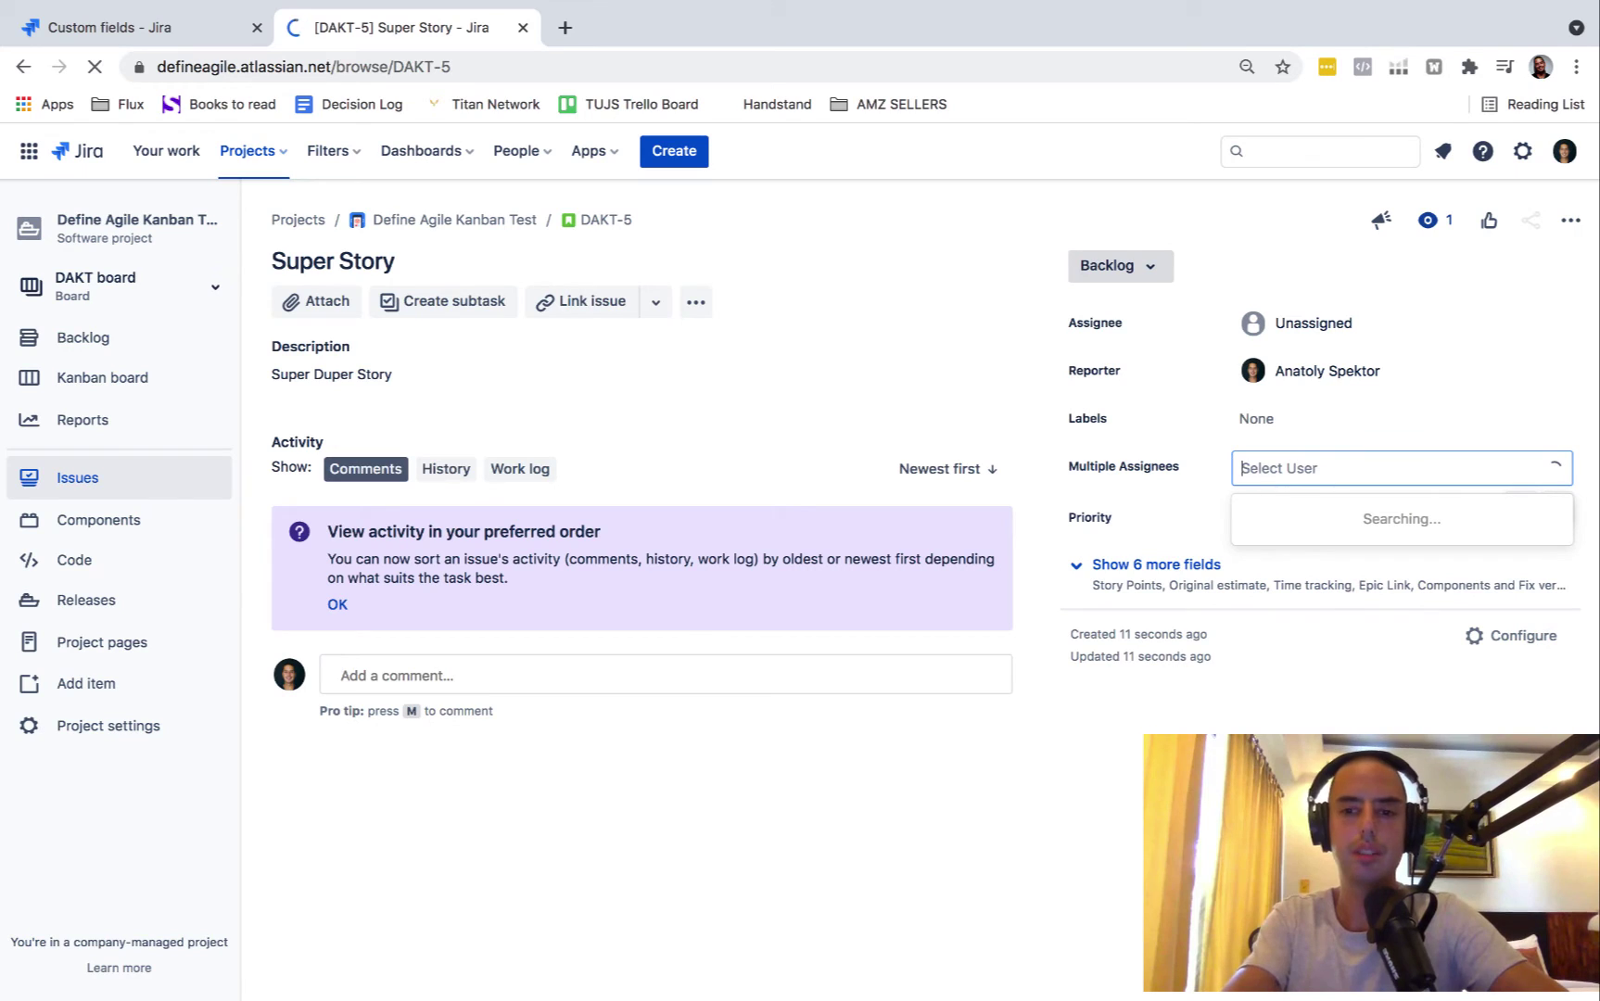
text(Anatoly)
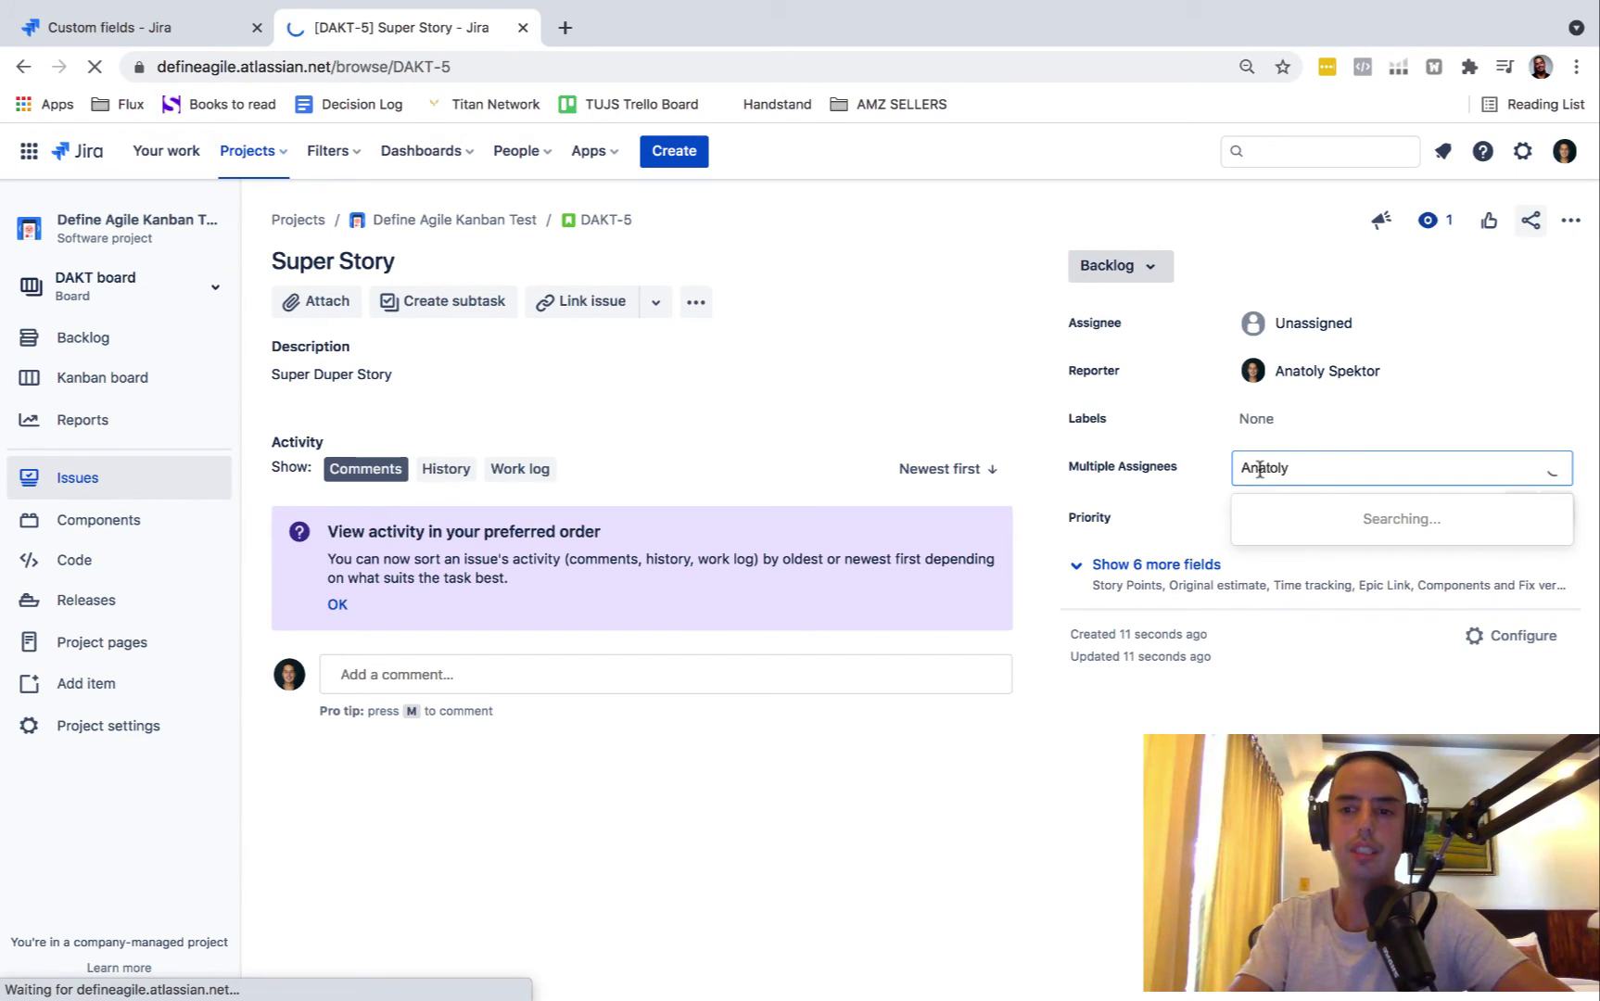
key(Return)
text(degine)
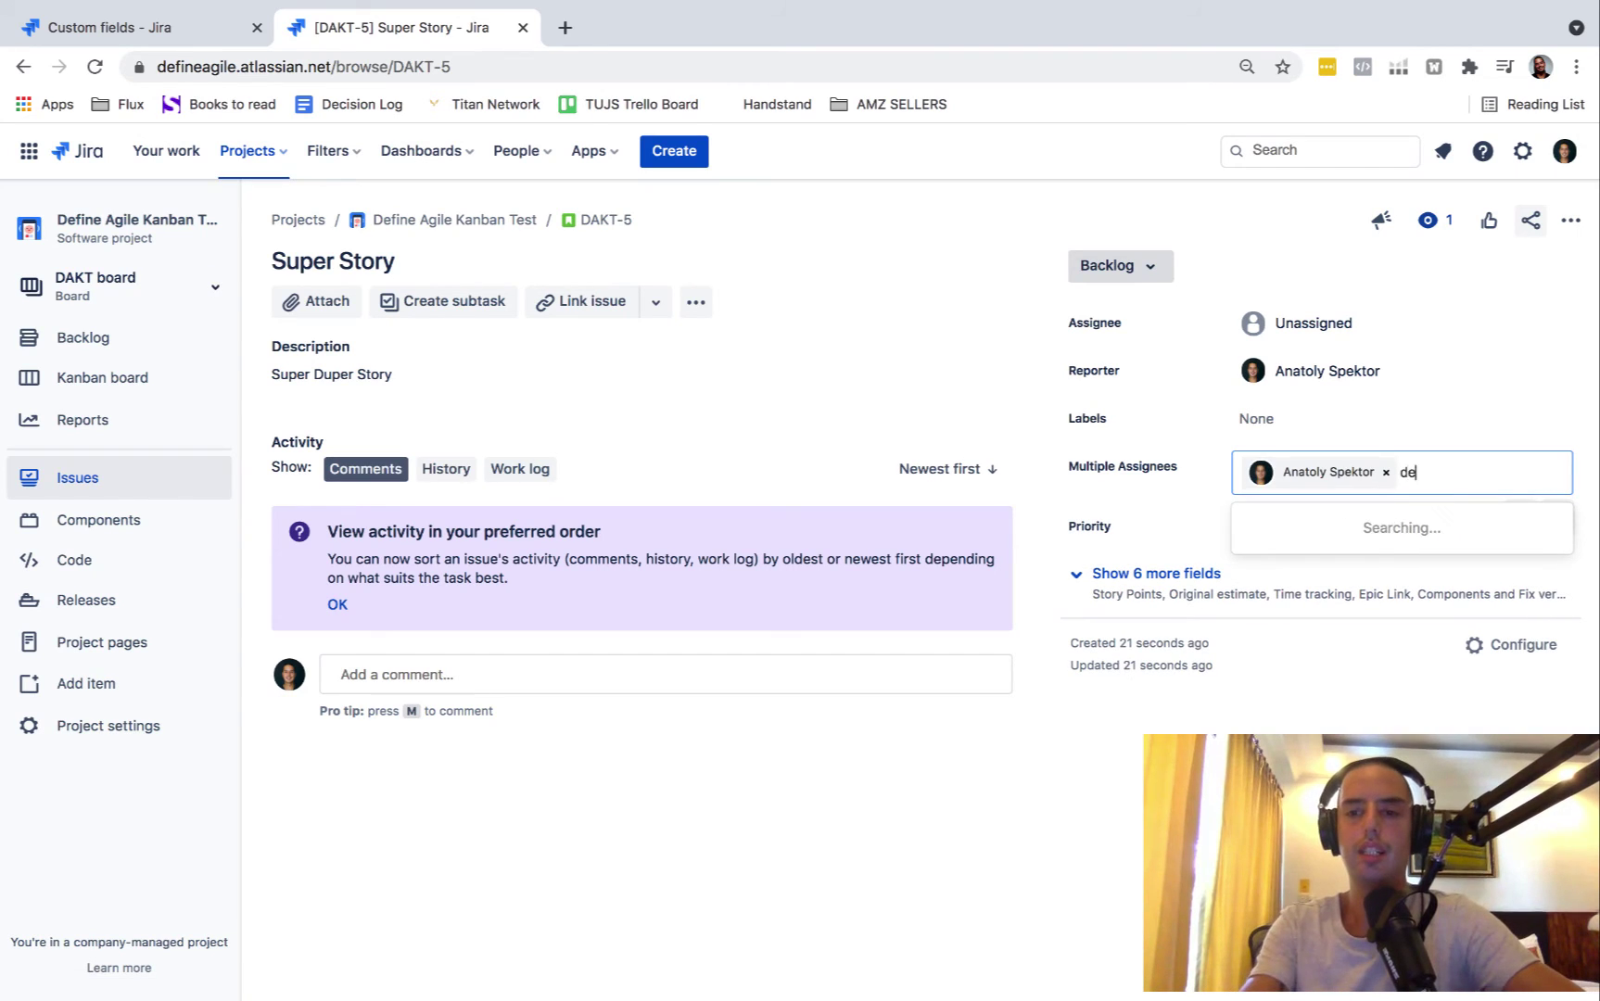
key(BackSpace)
key(BackSpace)
key(BackSpace)
key(BackSpace)
text(fi)
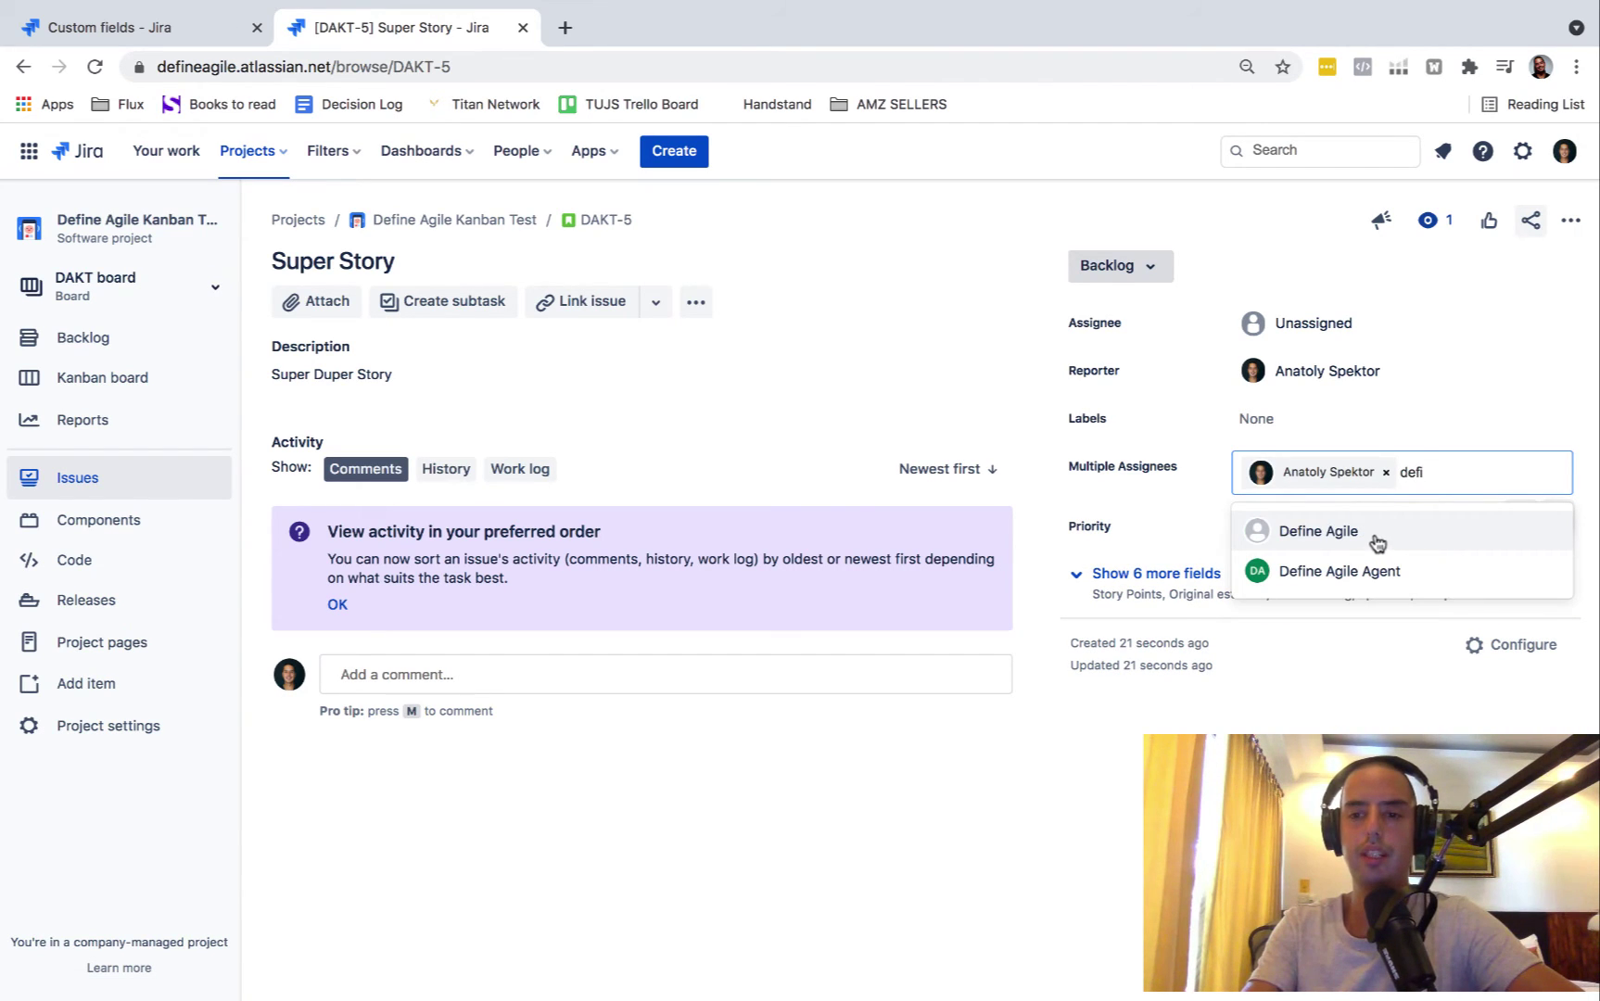
click(1363, 532)
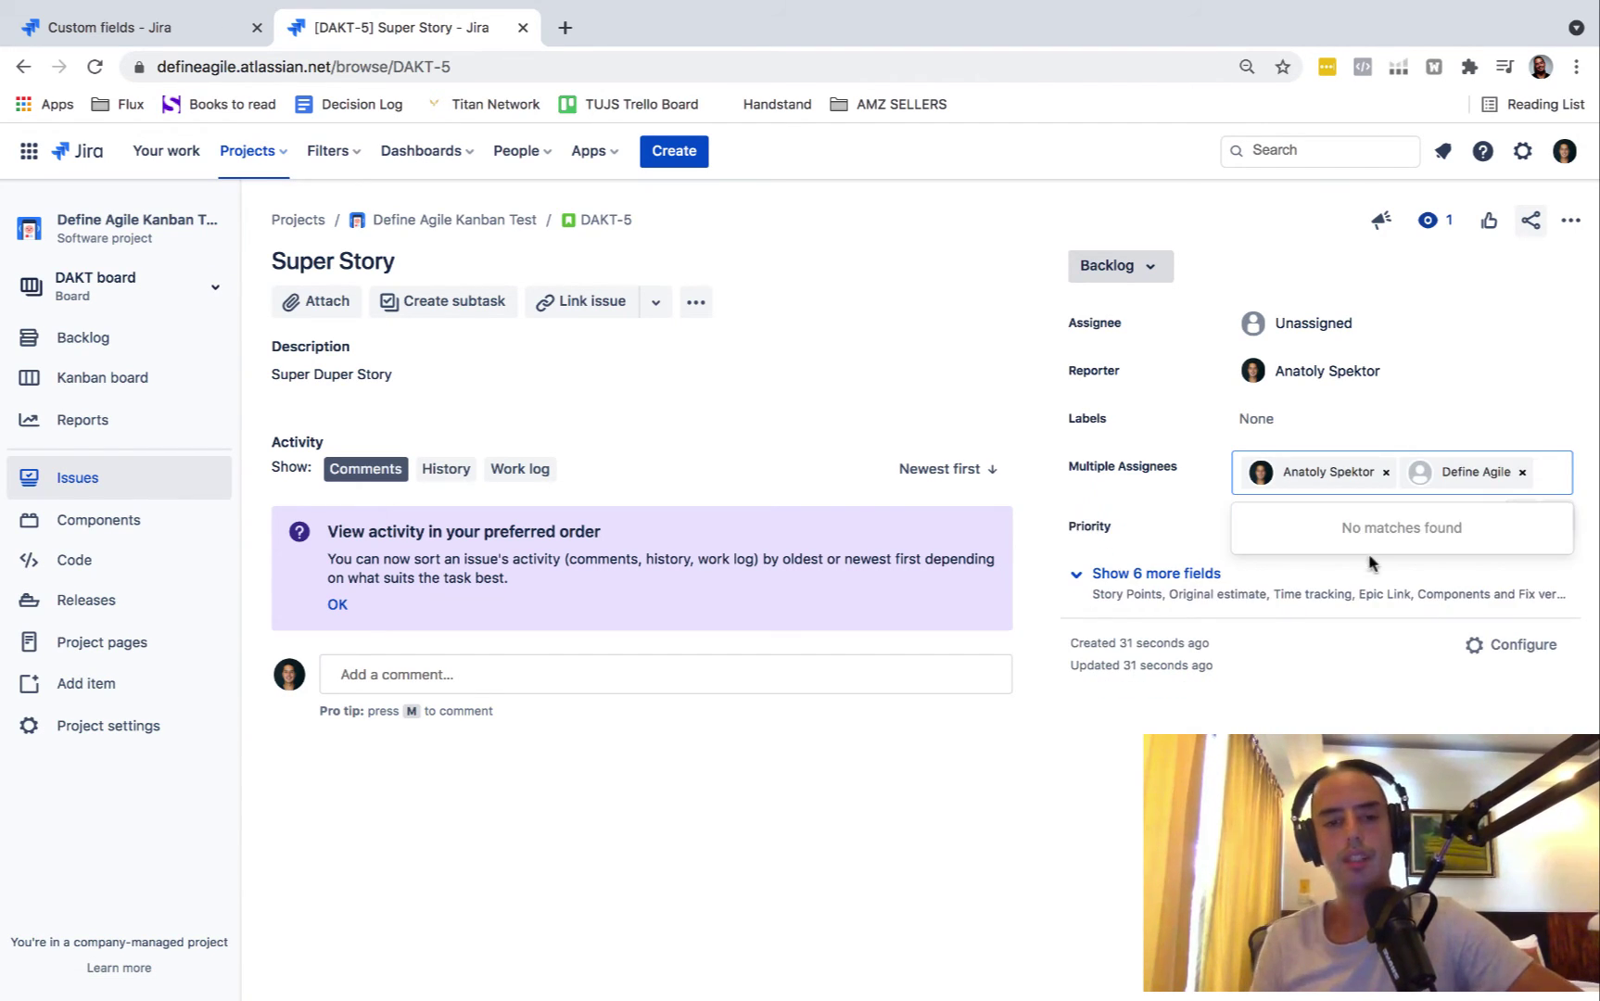
key(Return)
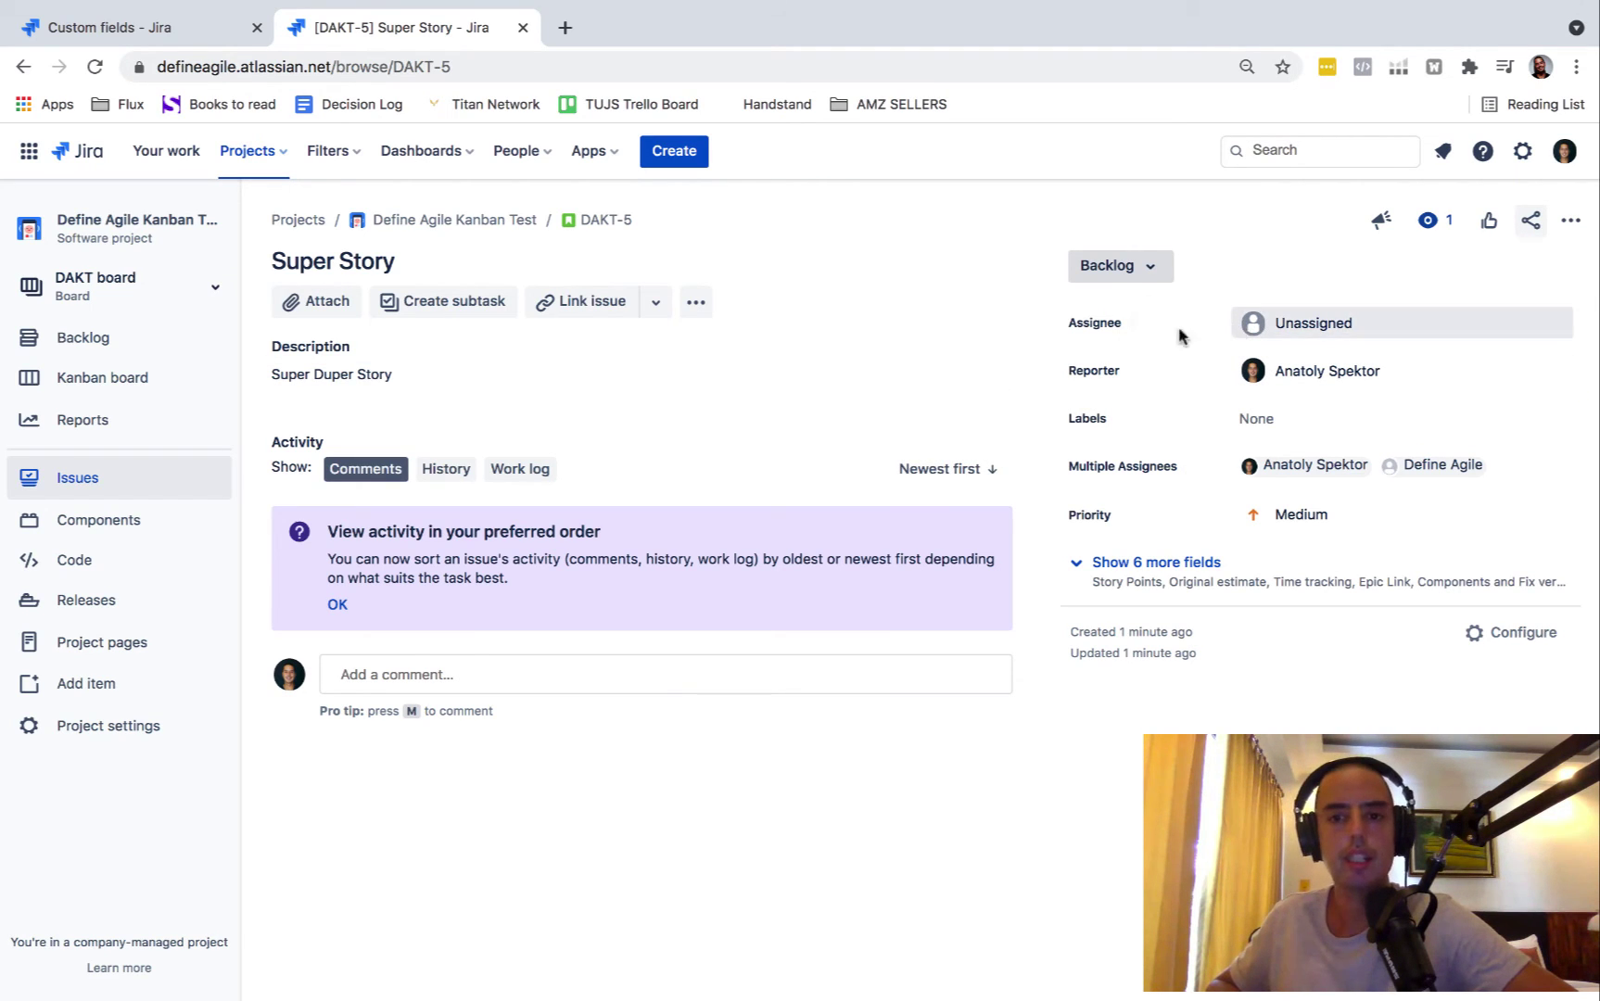
Step: Open the Default Field Configuration for editing from the project's Fields settings
mouse_move(765, 995)
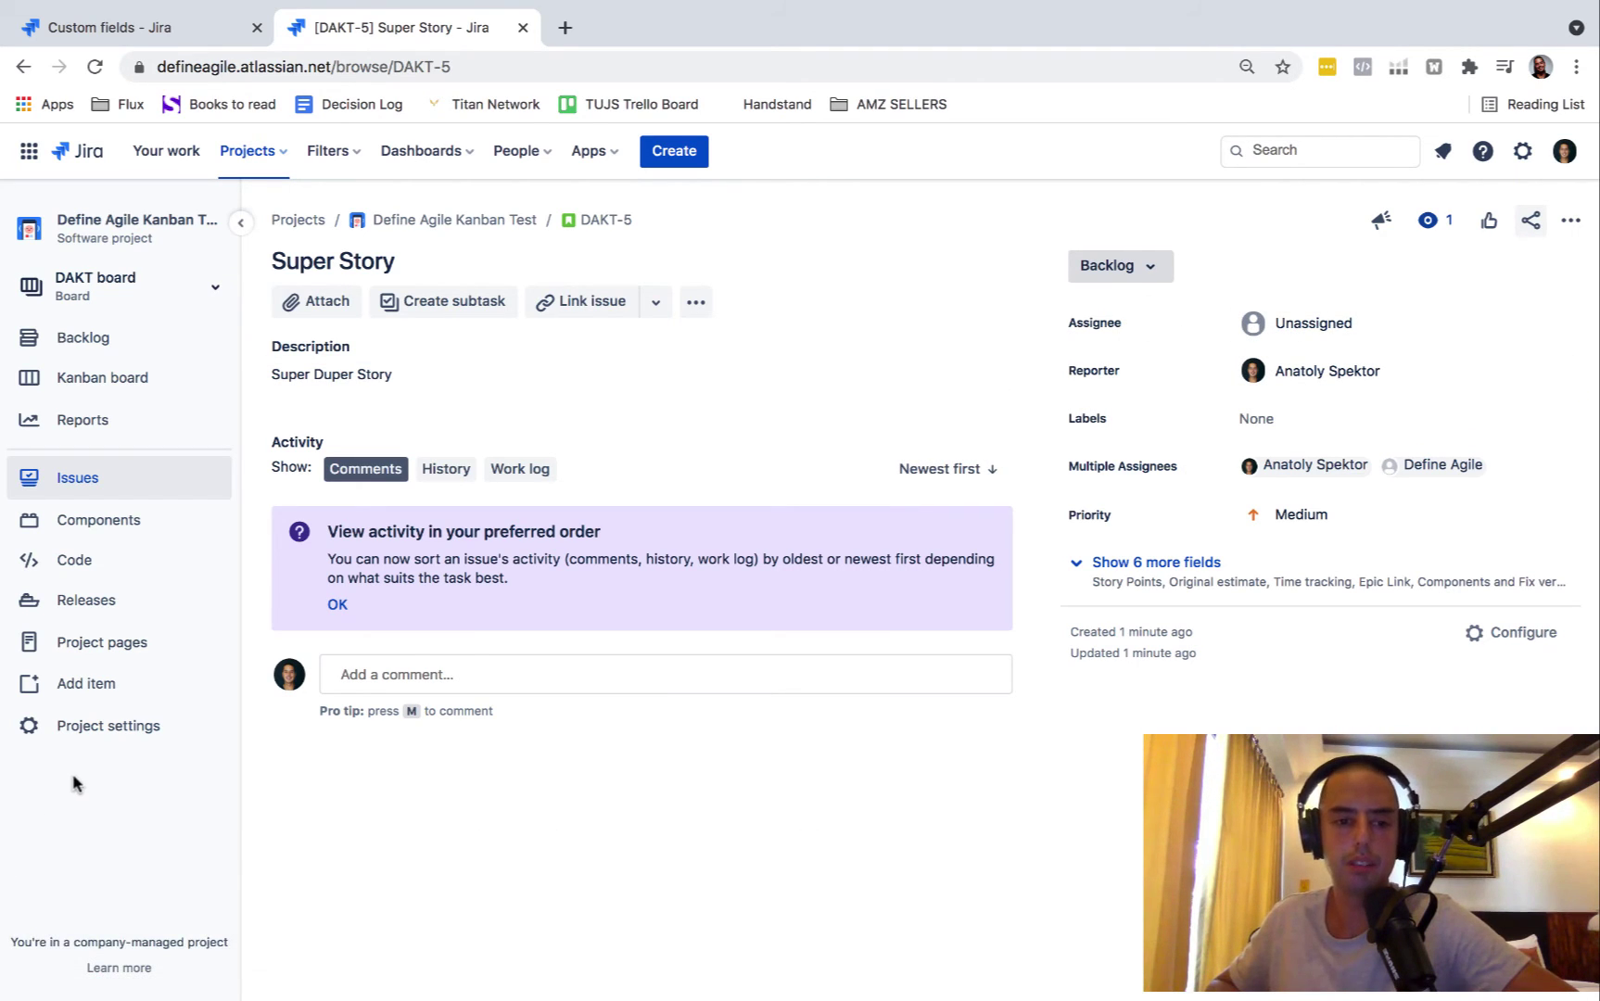
click(107, 728)
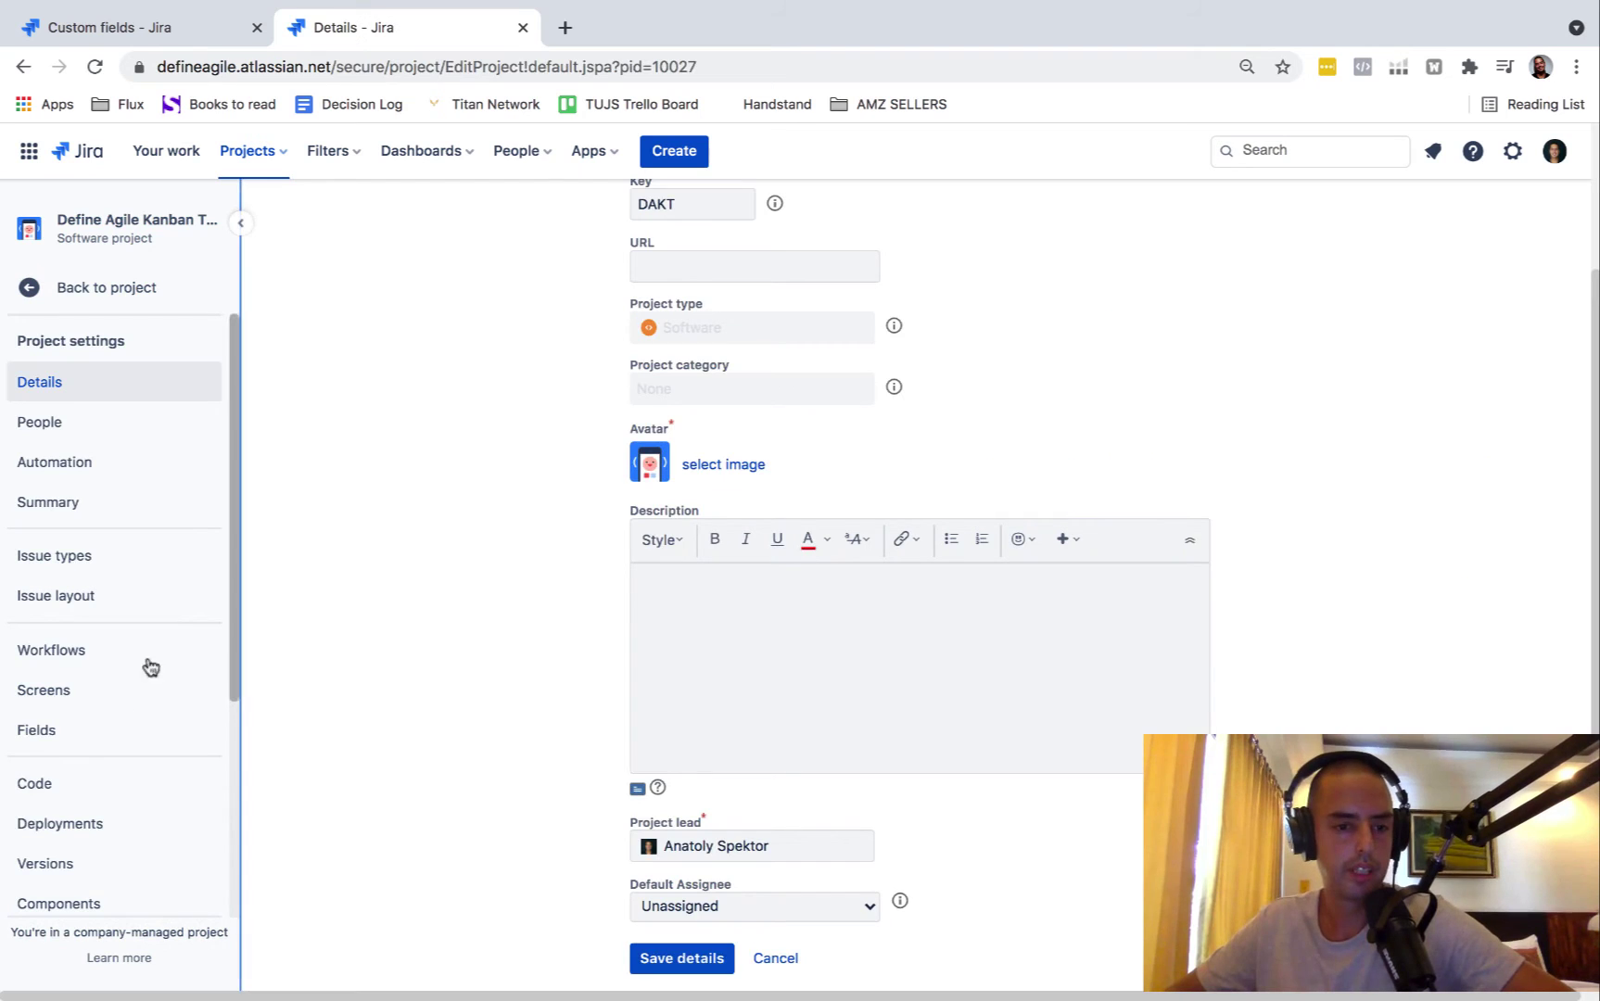
click(47, 734)
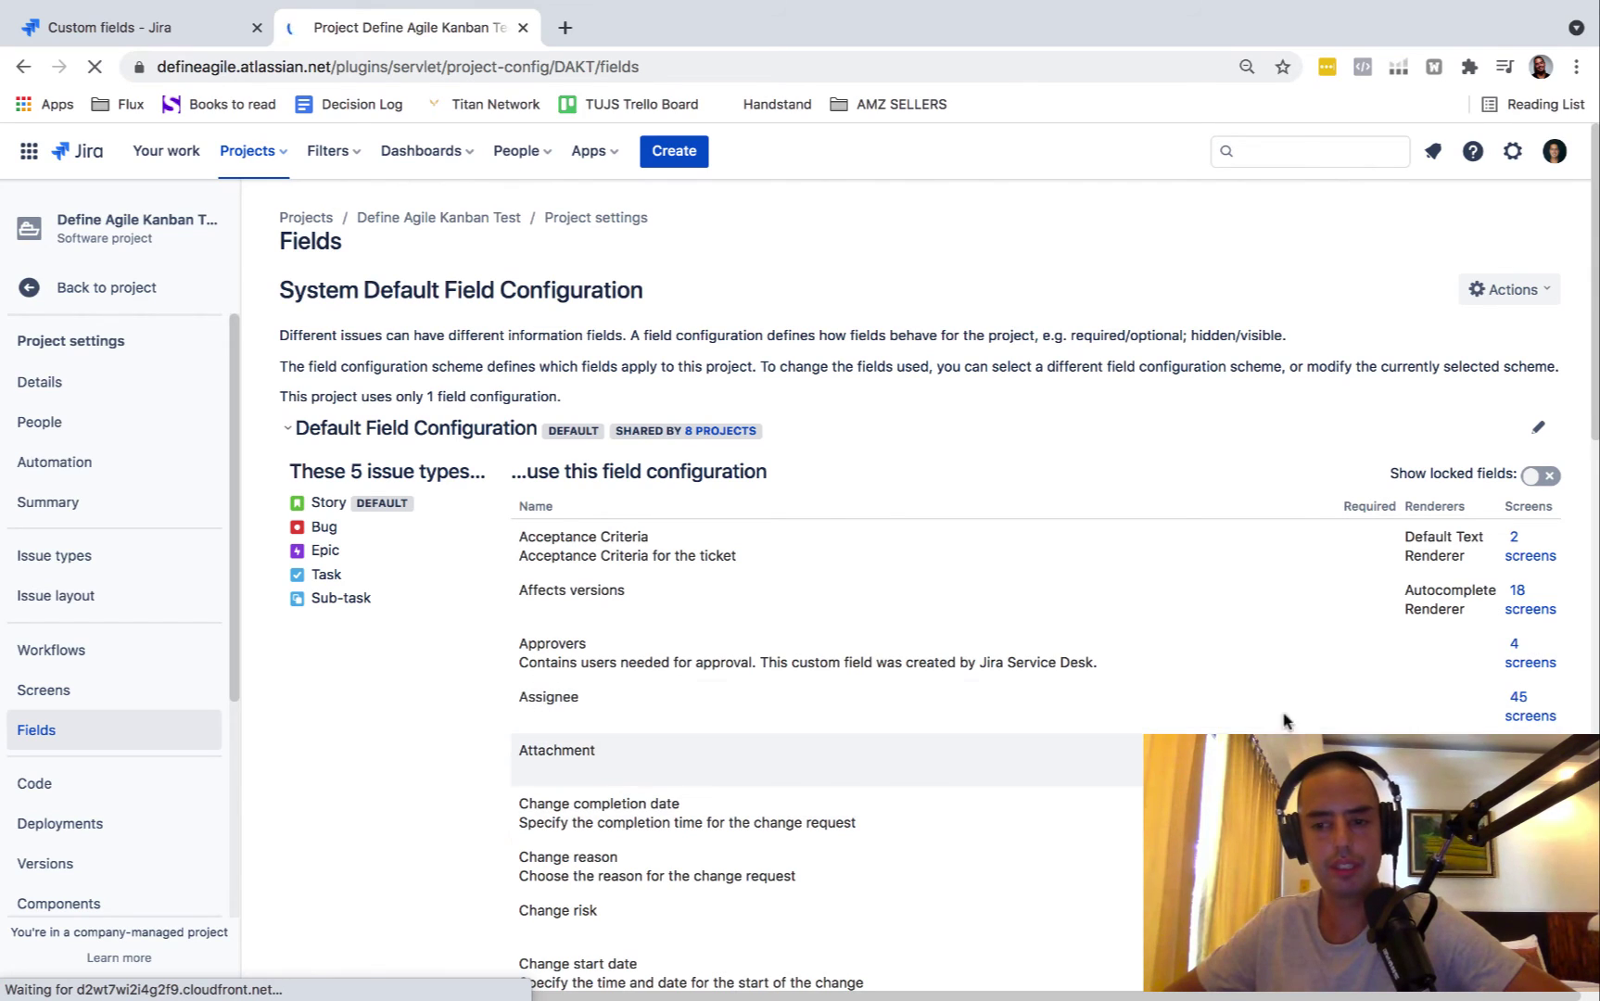
click(1538, 432)
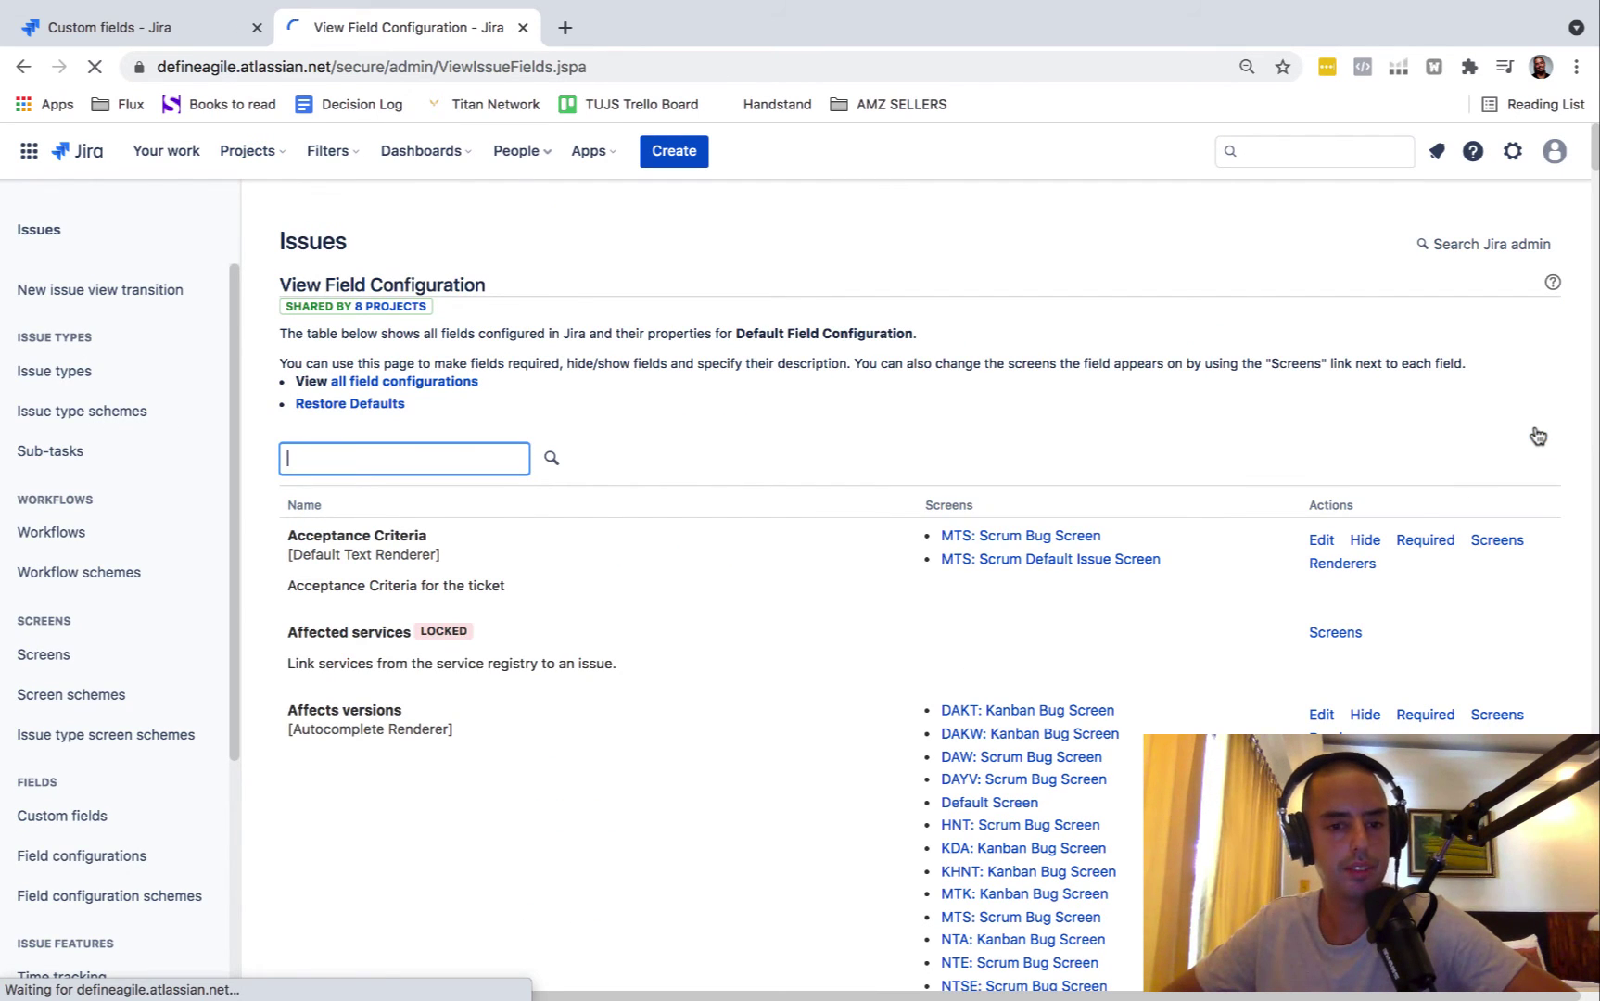
Step: Hide the Assignee field in the Default Field Configuration
scroll(1139, 663, down, 6)
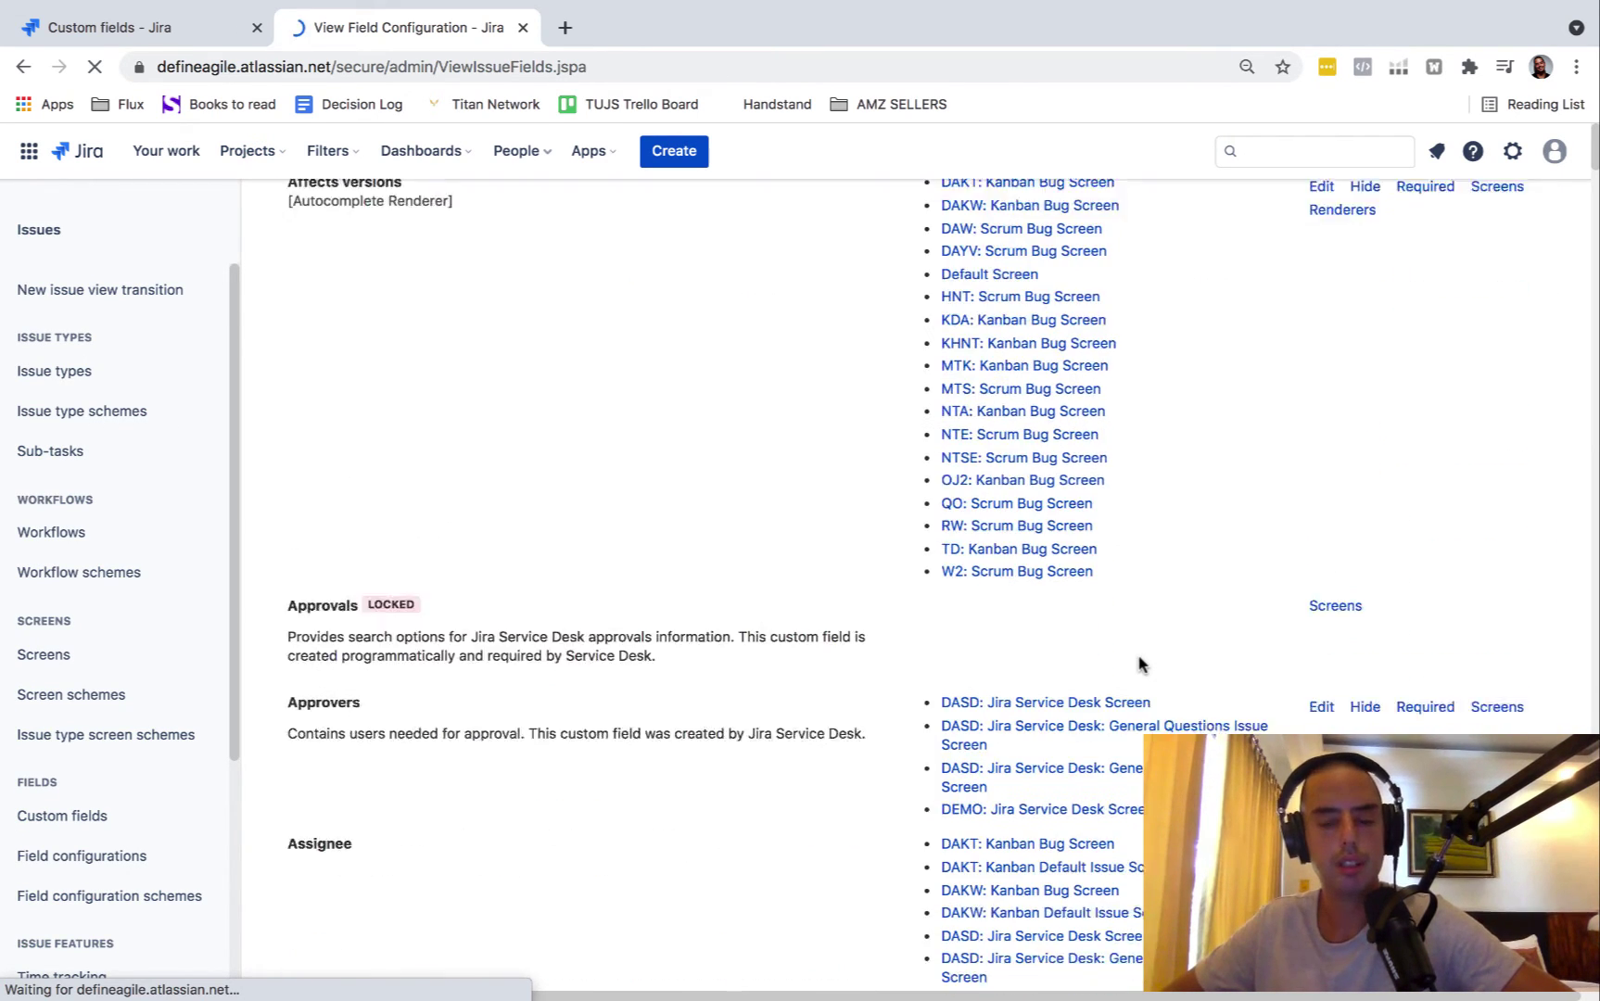
scroll(1139, 664, down, 2)
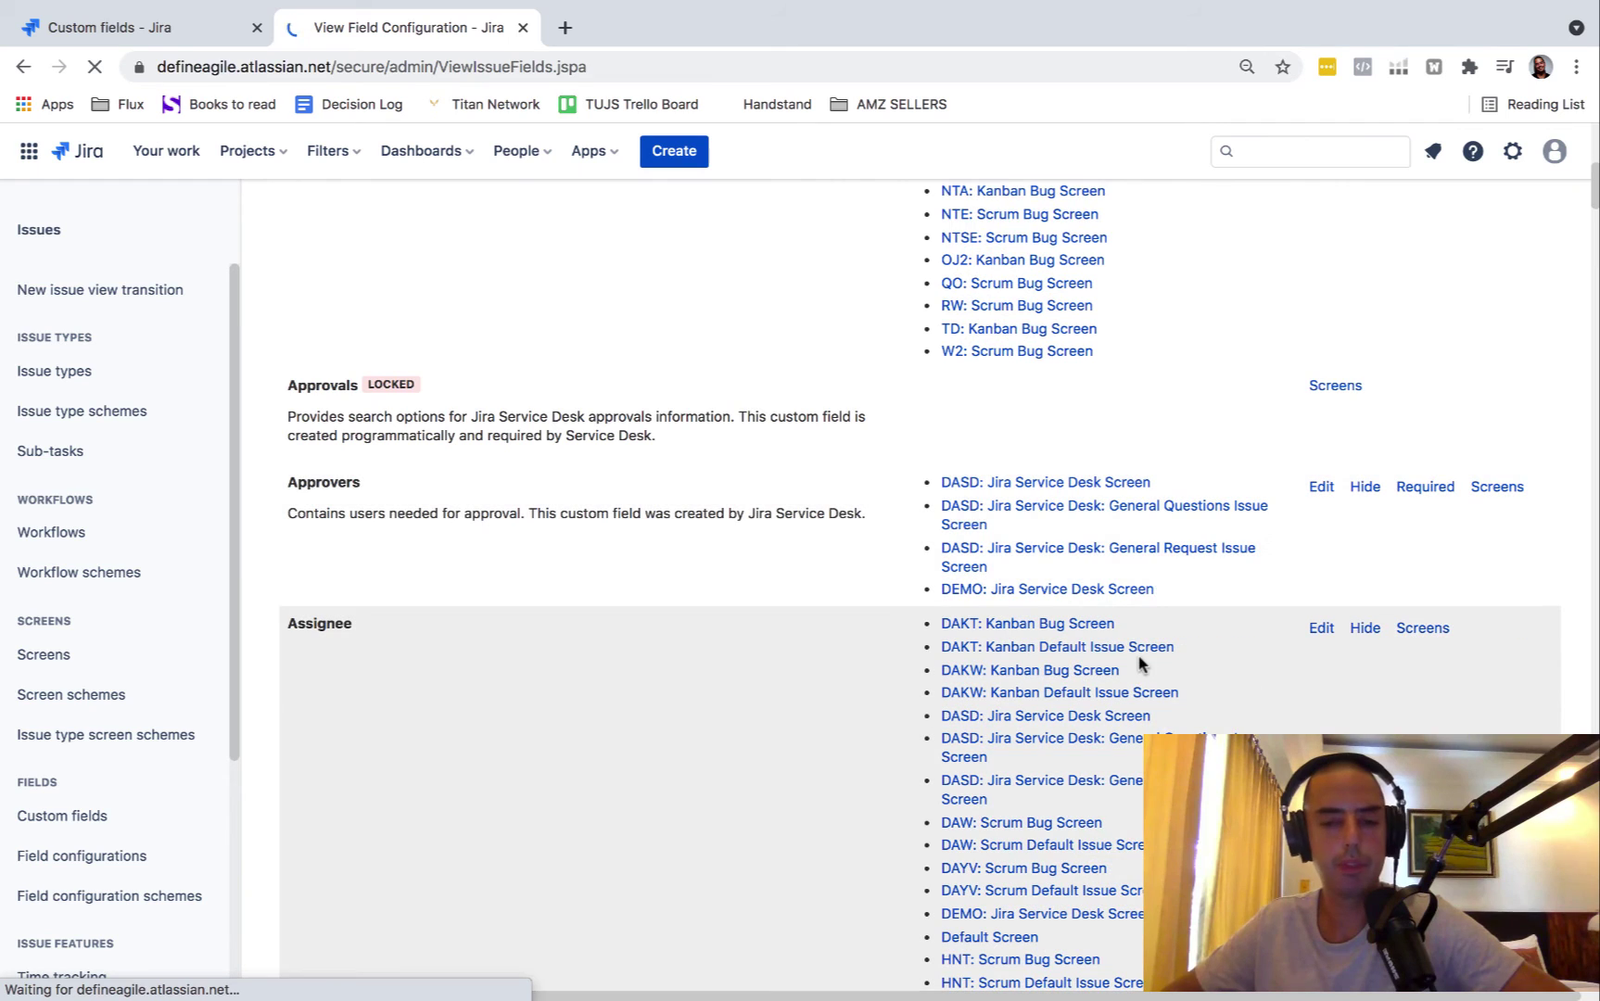
click(1322, 629)
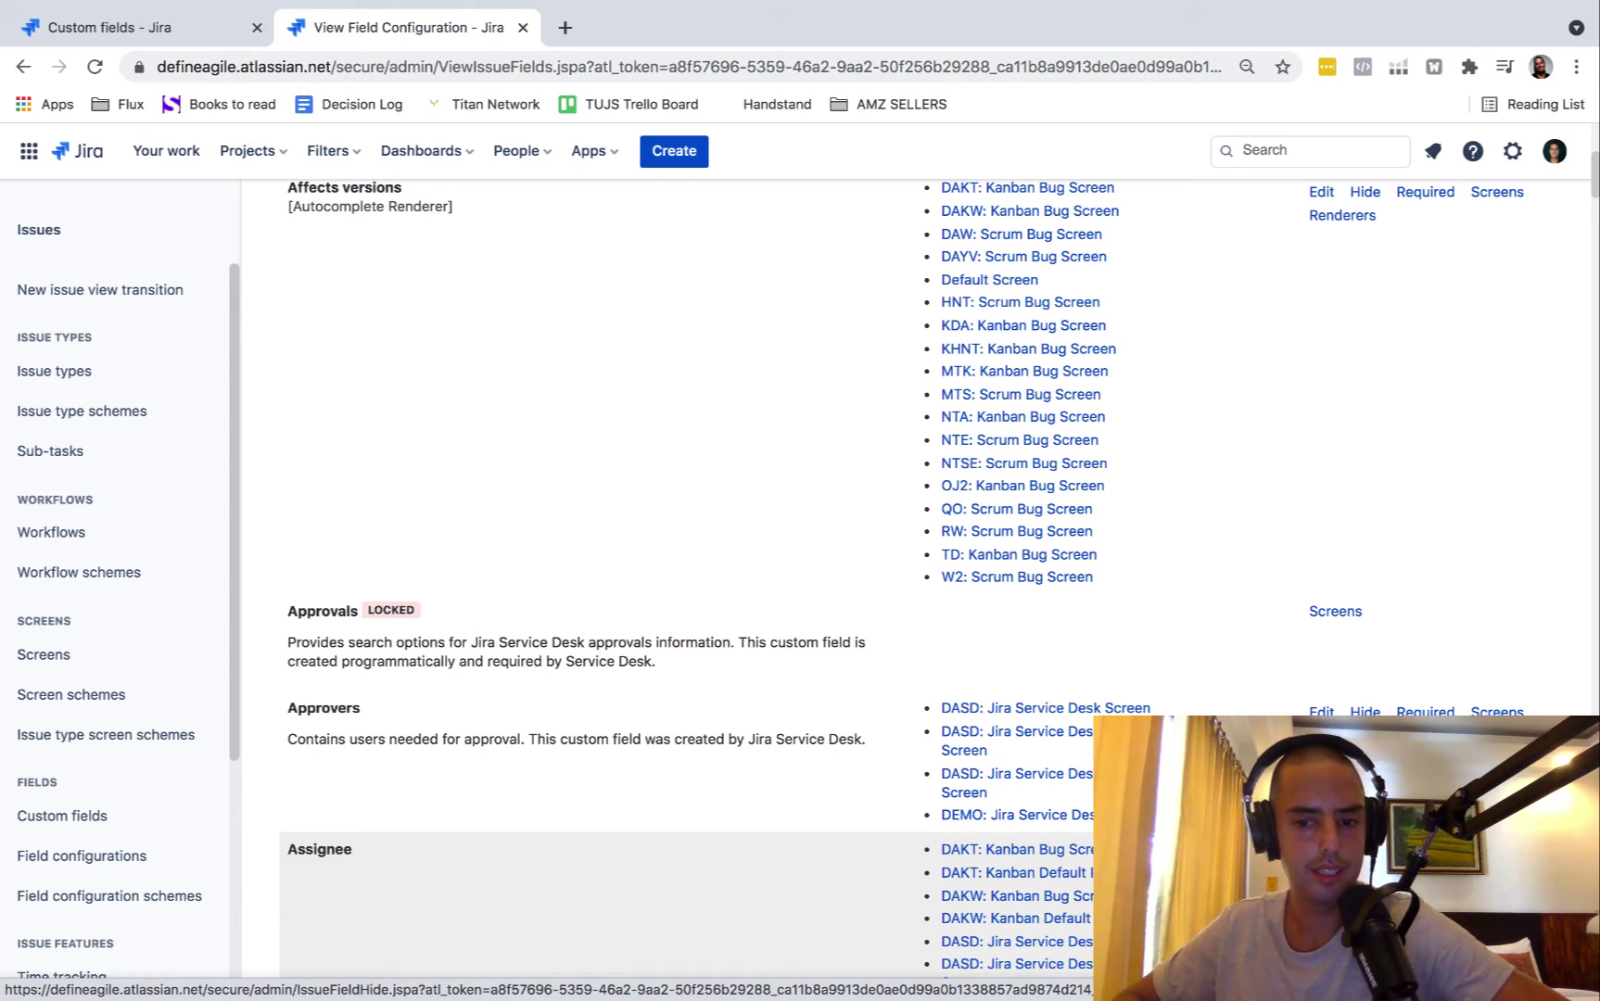
scroll(1364, 712, down, 5)
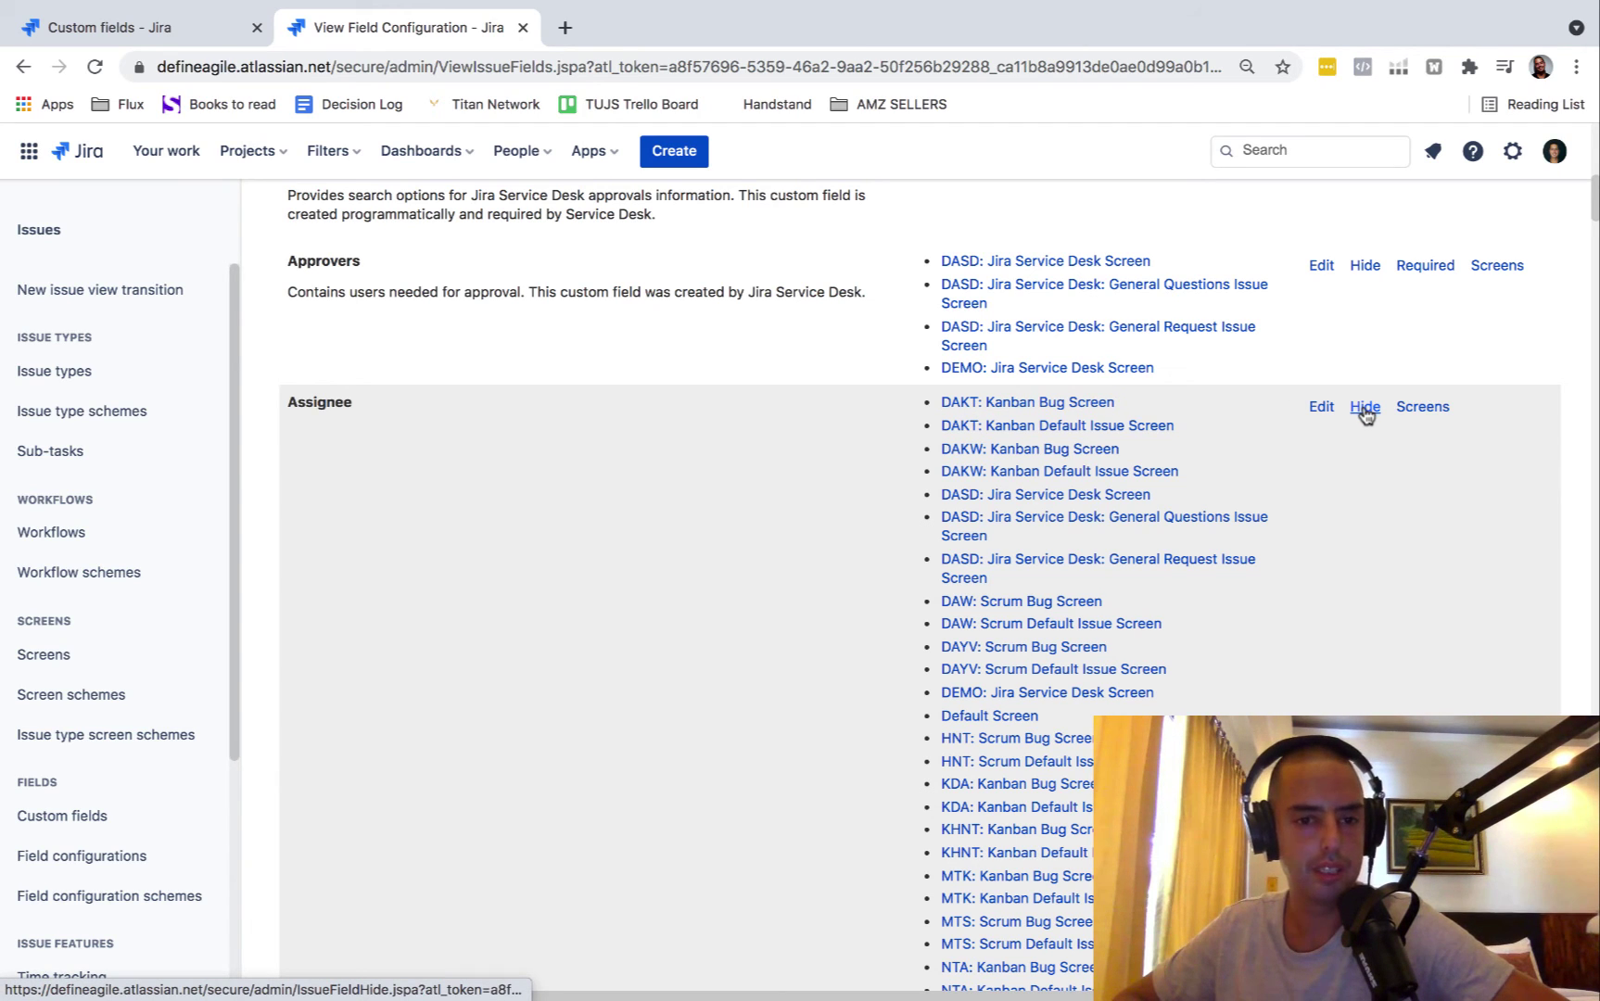
click(1364, 408)
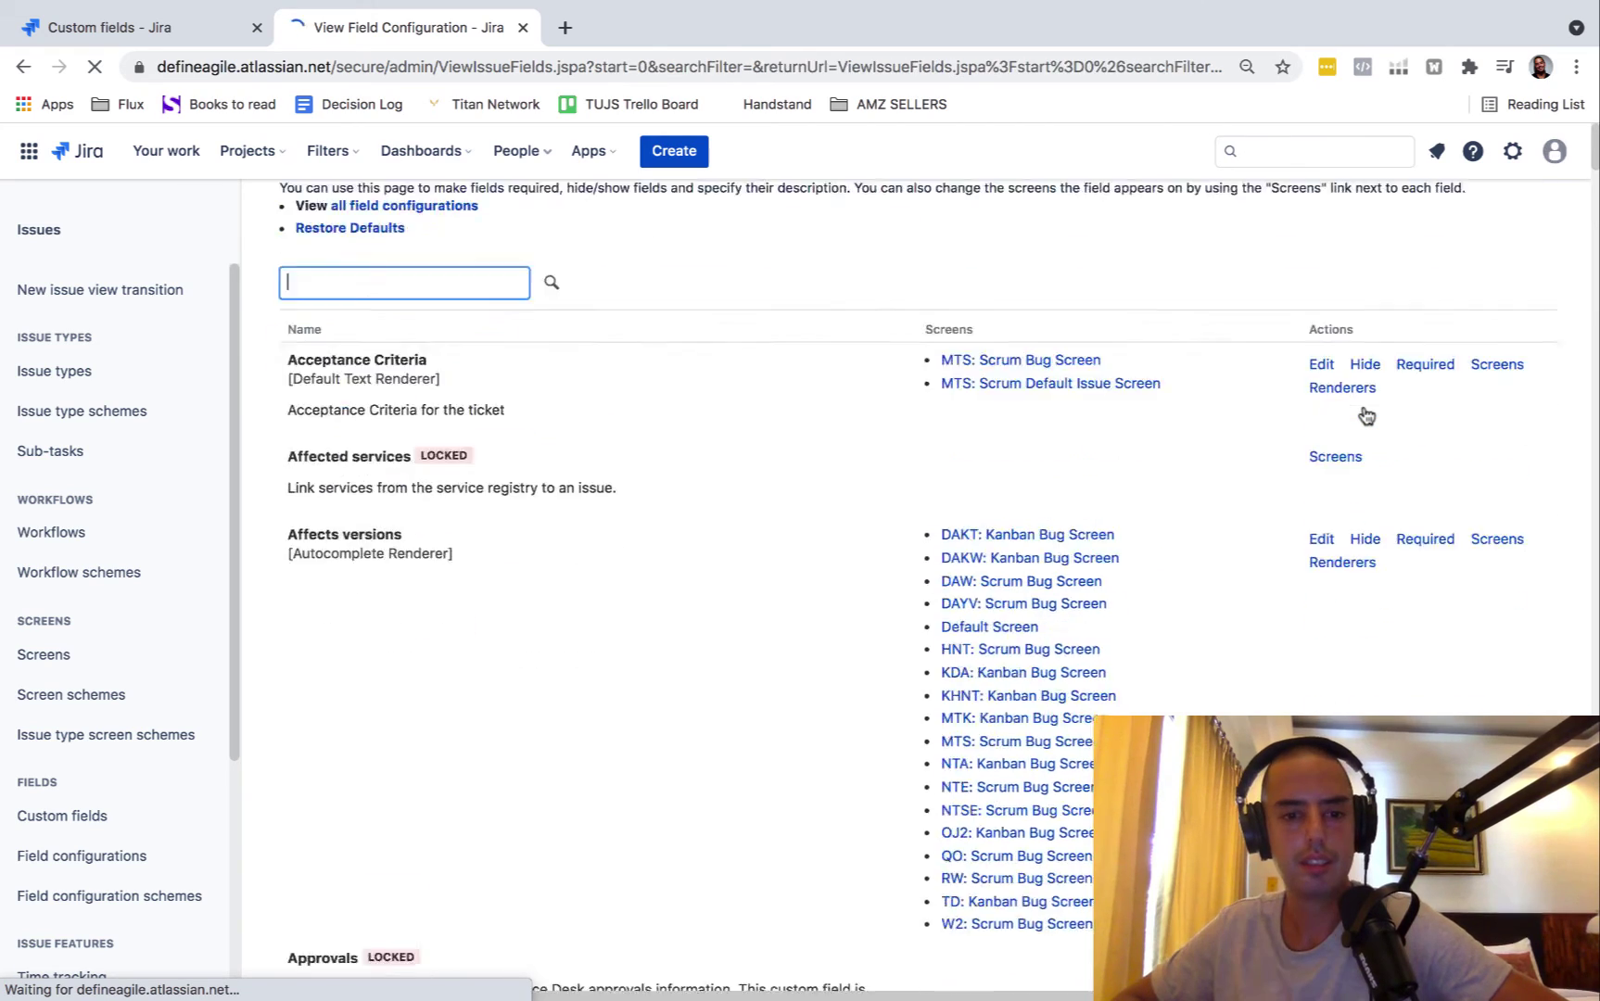
scroll(1365, 414, down, 6)
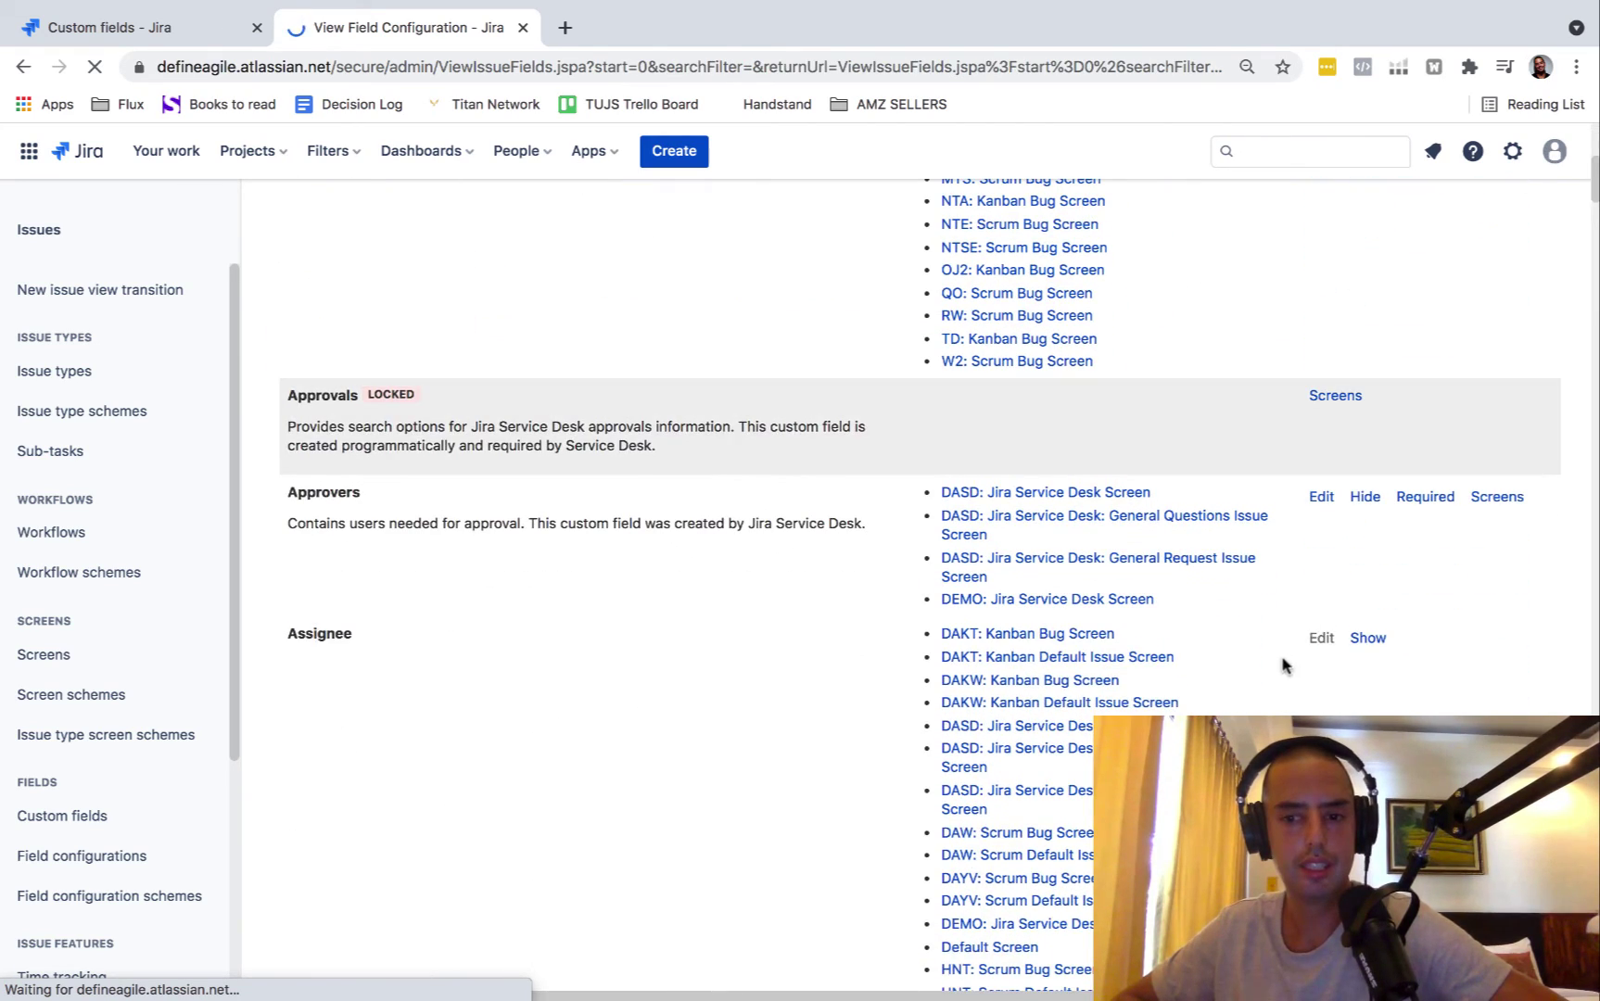
scroll(1359, 644, up, 1)
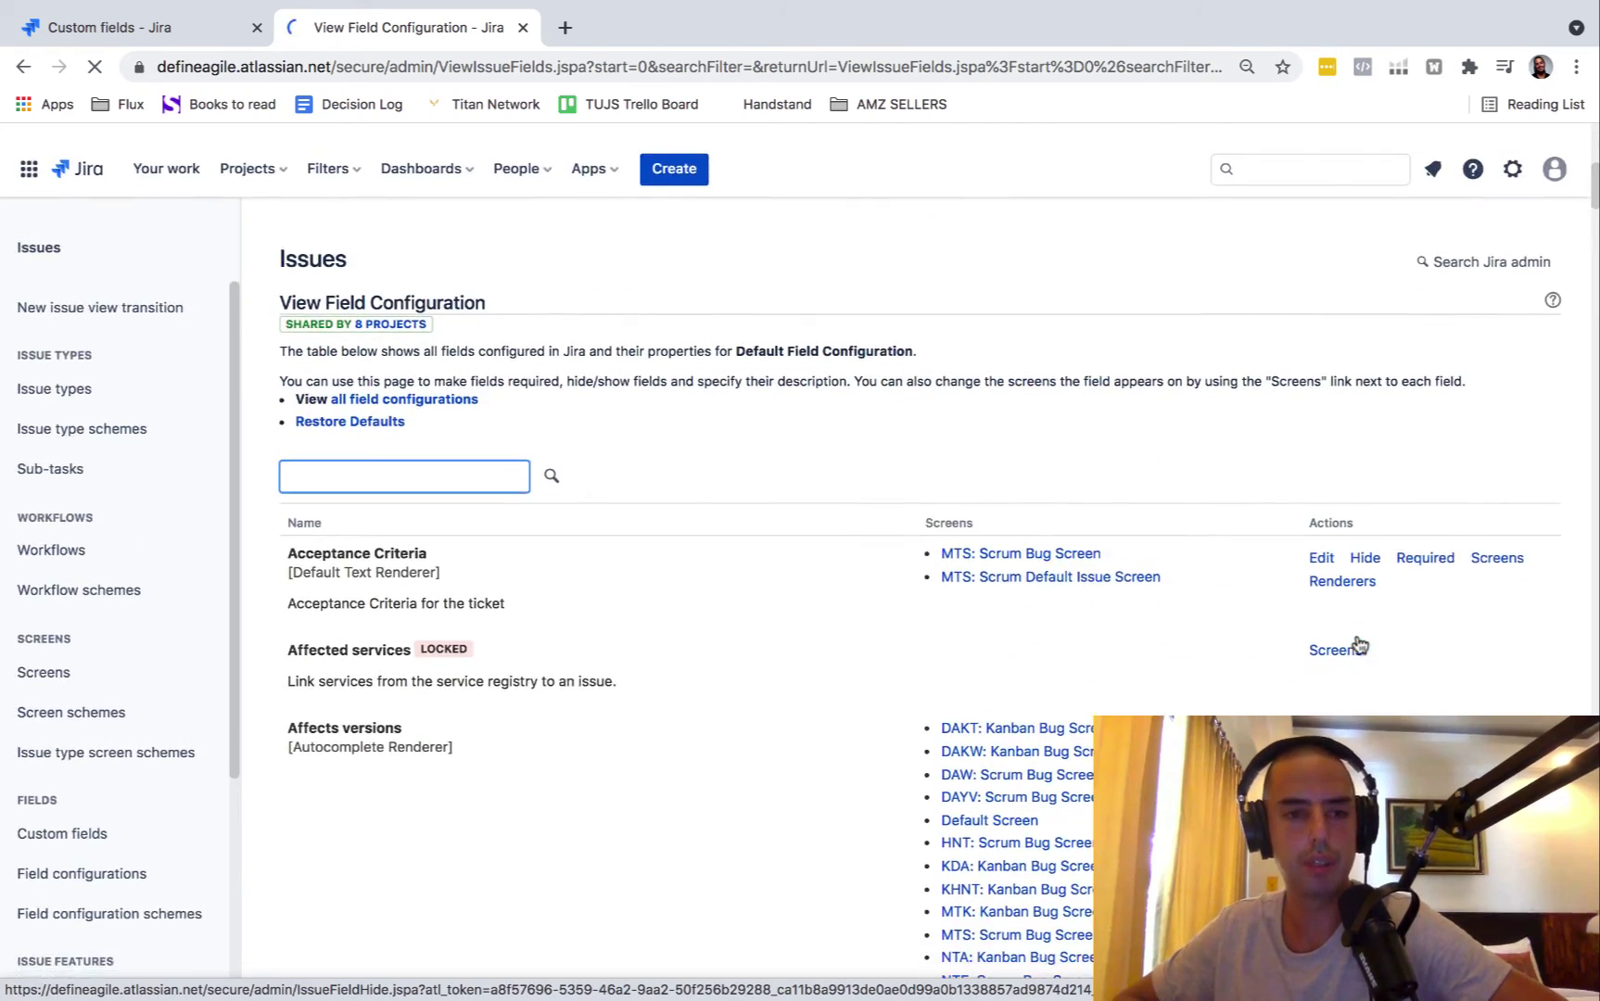
Step: Return to the Define Agile Kanban Test board and open Story #2 (DAKT-2)
click(248, 153)
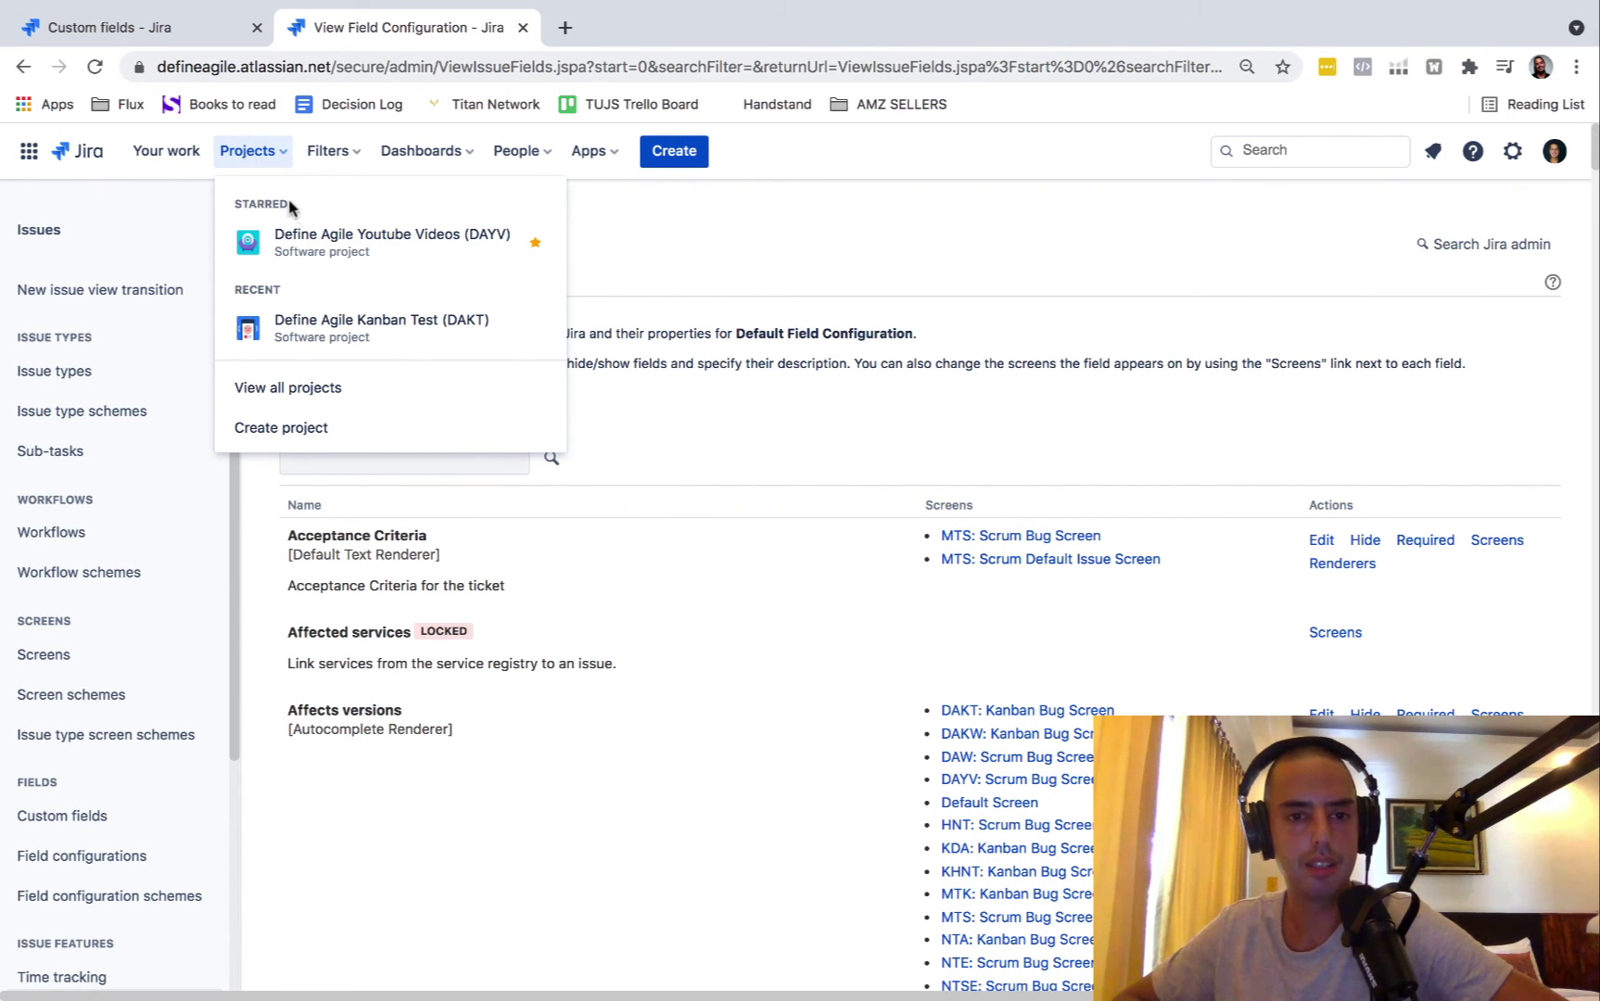
click(376, 321)
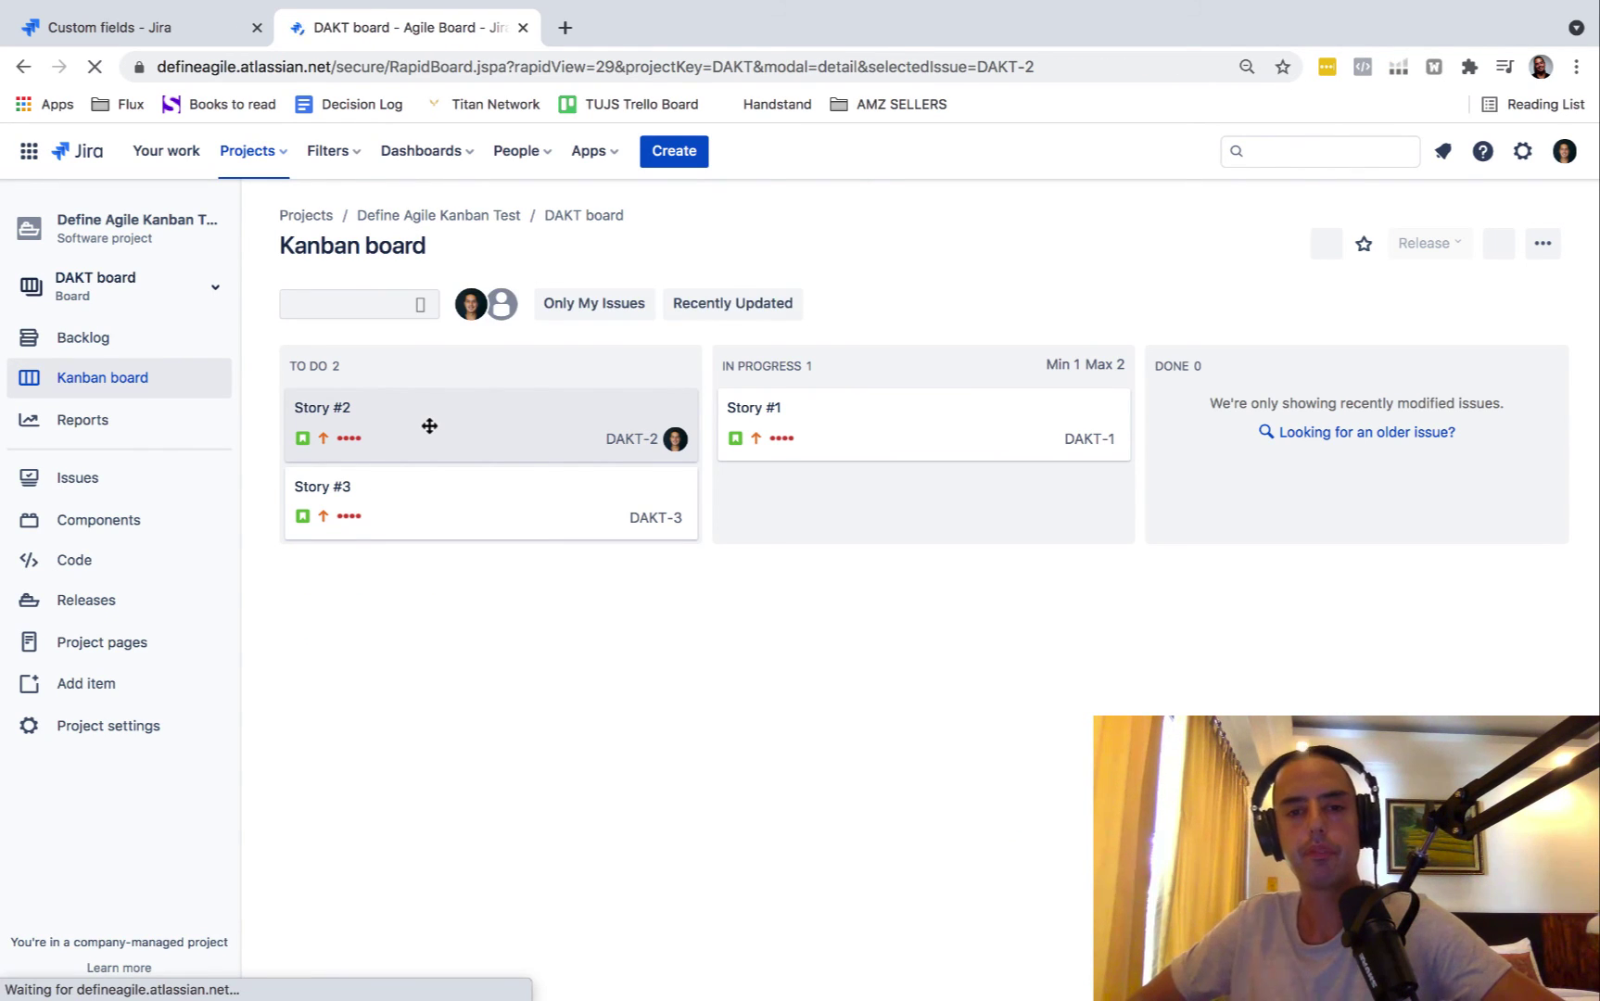
click(429, 427)
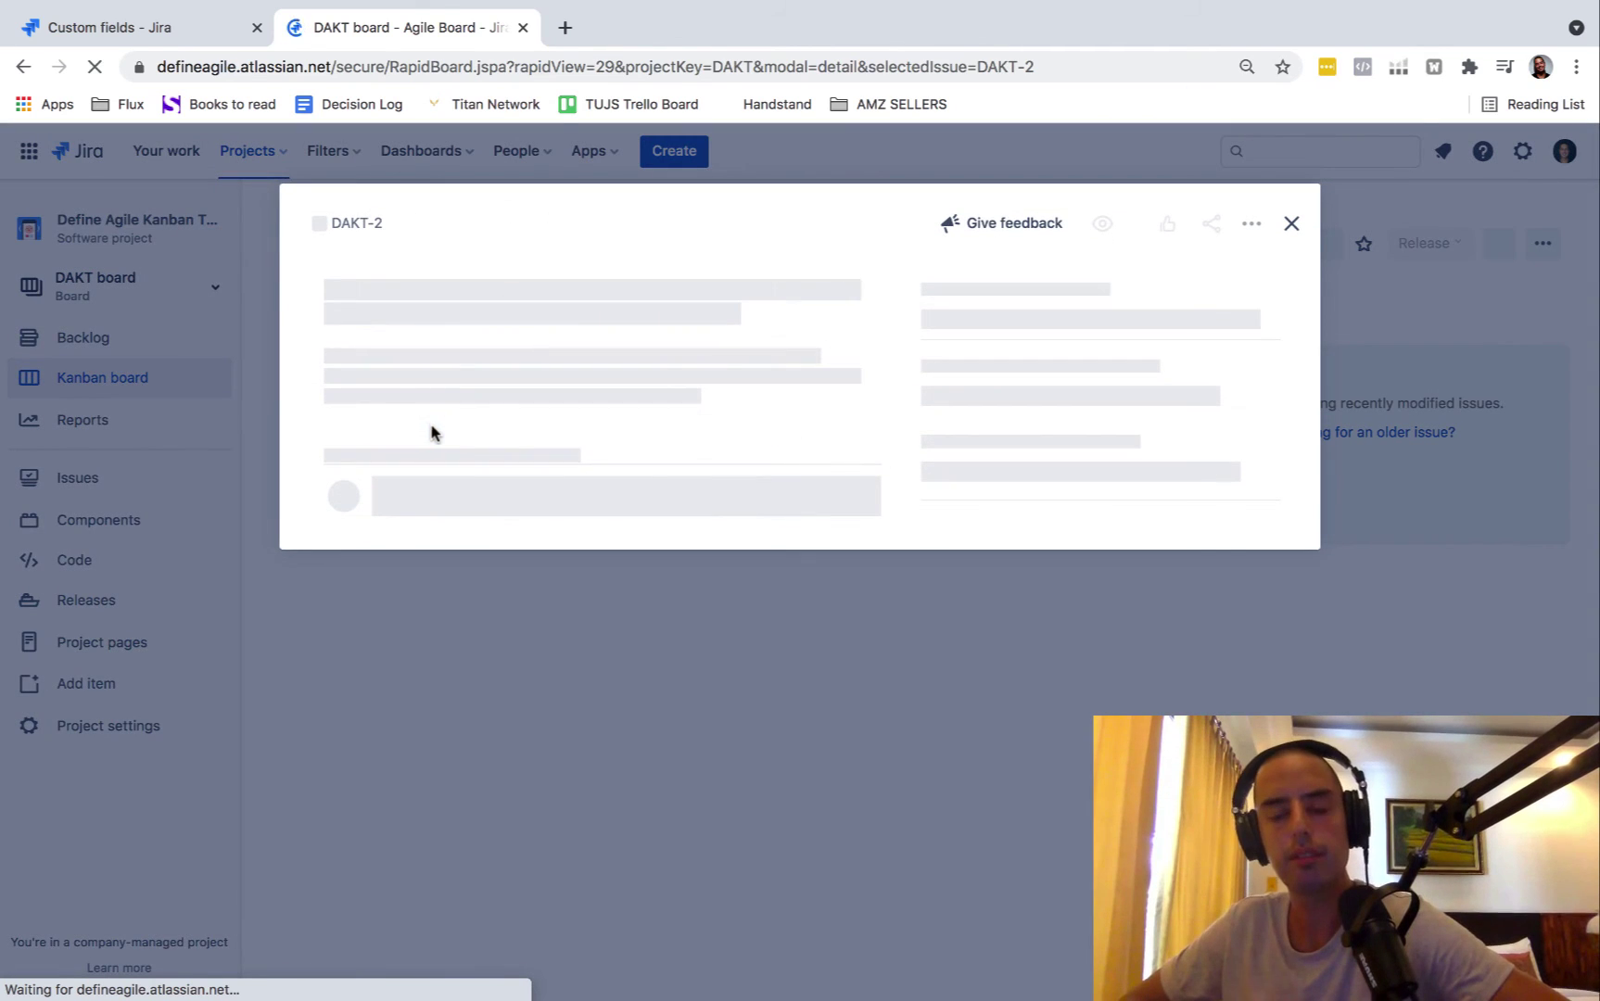